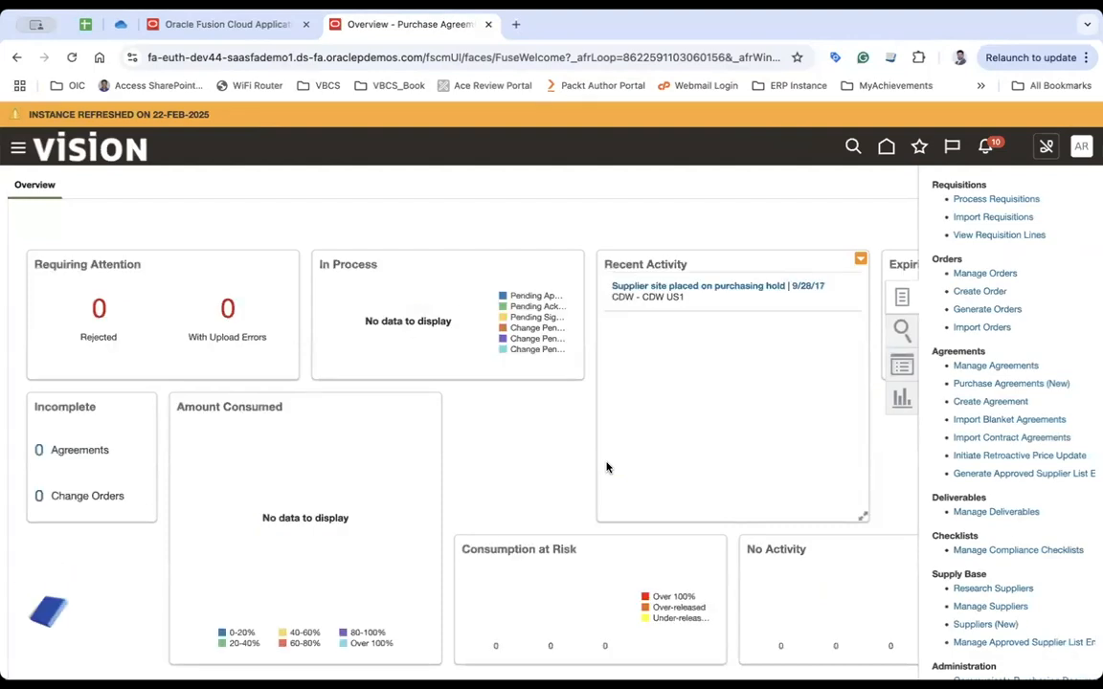
Open the new Purchase Agreements page from the Agreements tasks
{"action": "left_click", "coordinate": [753, 187]}
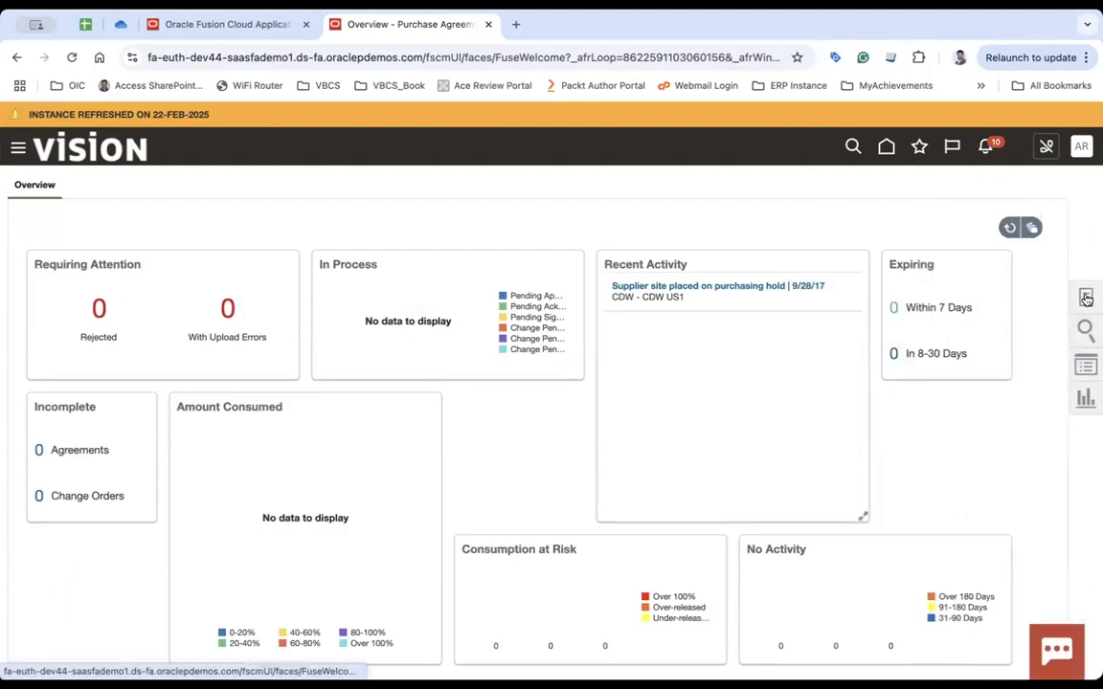
{"action": "left_click", "coordinate": [1086, 297]}
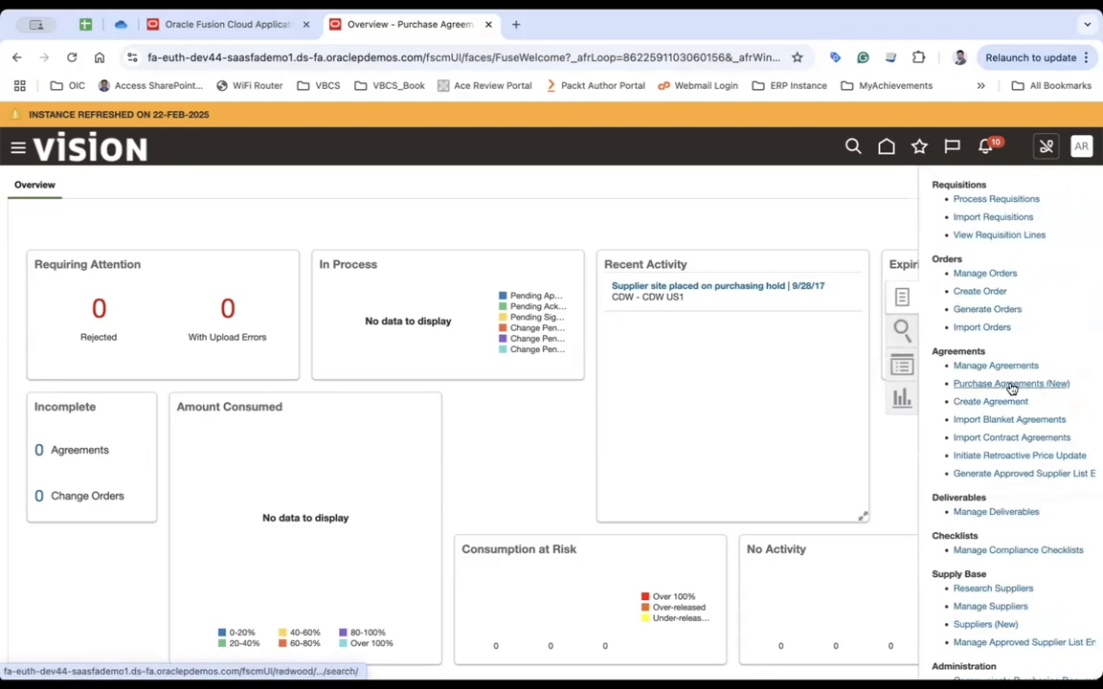
{"action": "left_click", "coordinate": [1012, 387]}
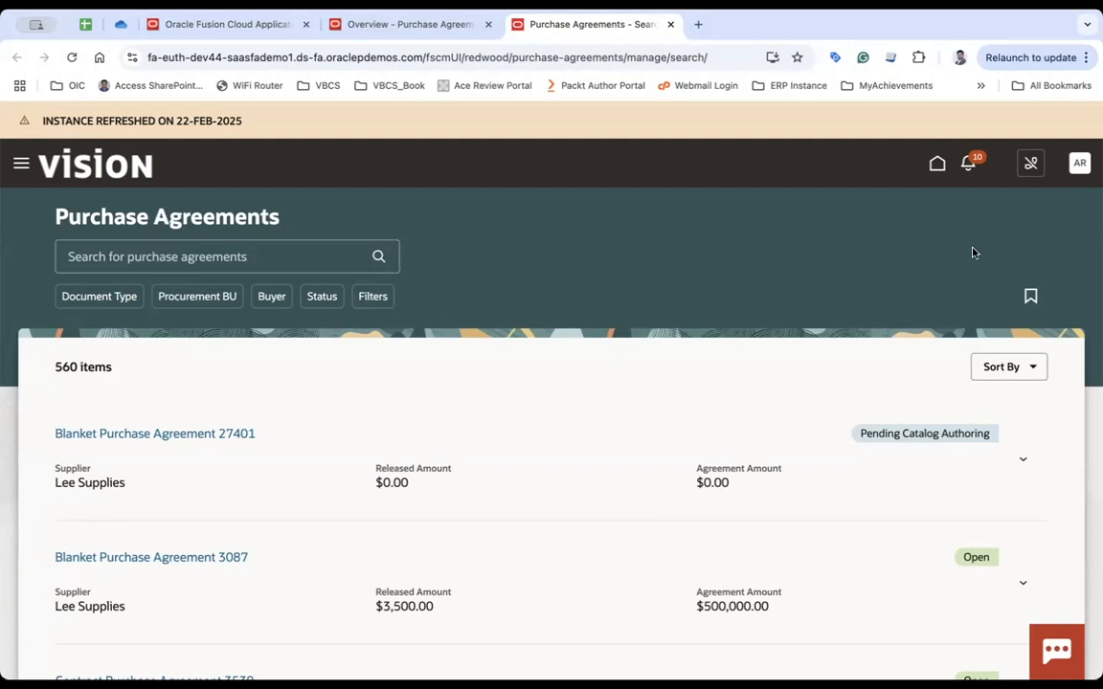
Open the Purchase Agreements page for editing in Visual Builder Studio and close the Getting Started page
{"action": "left_click", "coordinate": [1080, 165]}
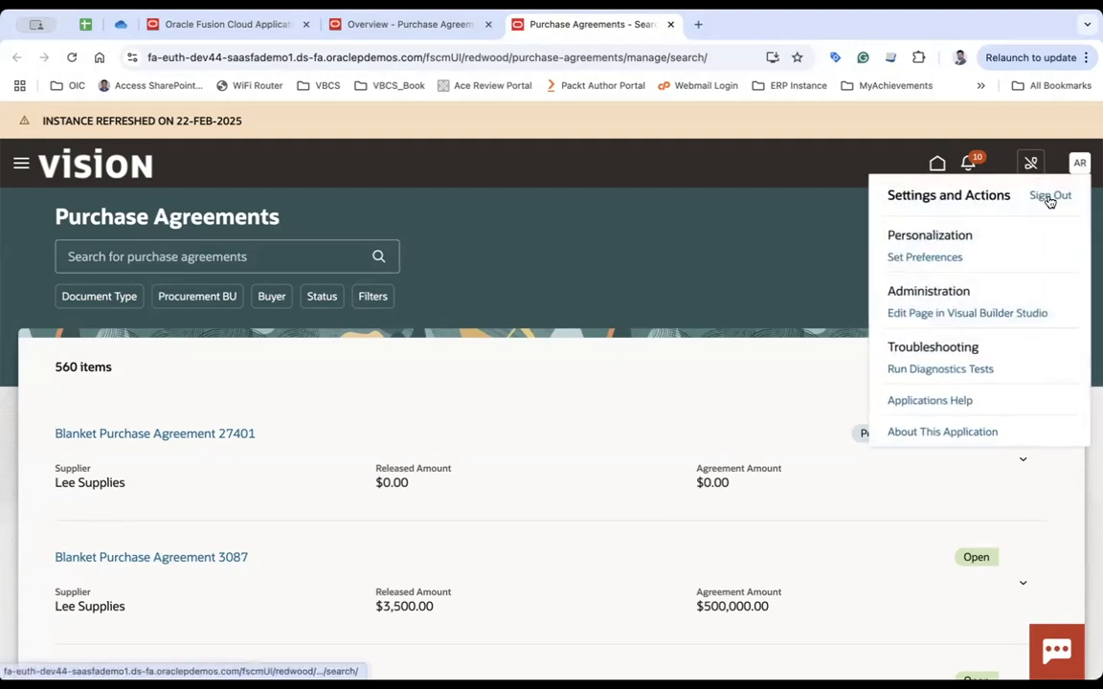
{"action": "left_click", "coordinate": [945, 311]}
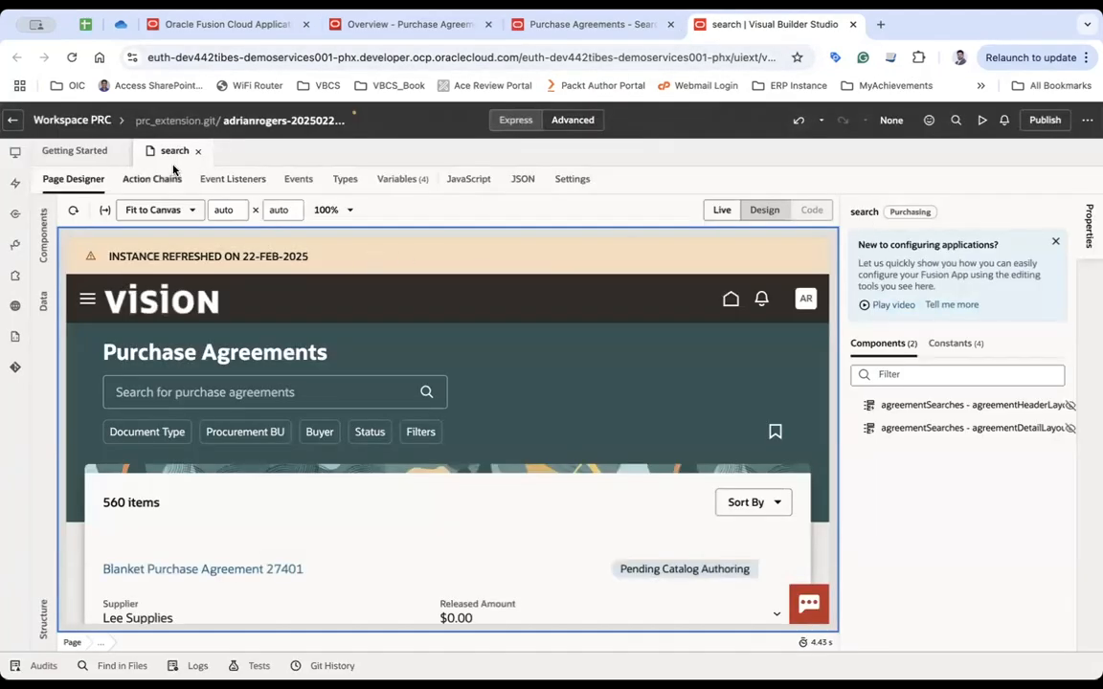
{"action": "left_click", "coordinate": [118, 151]}
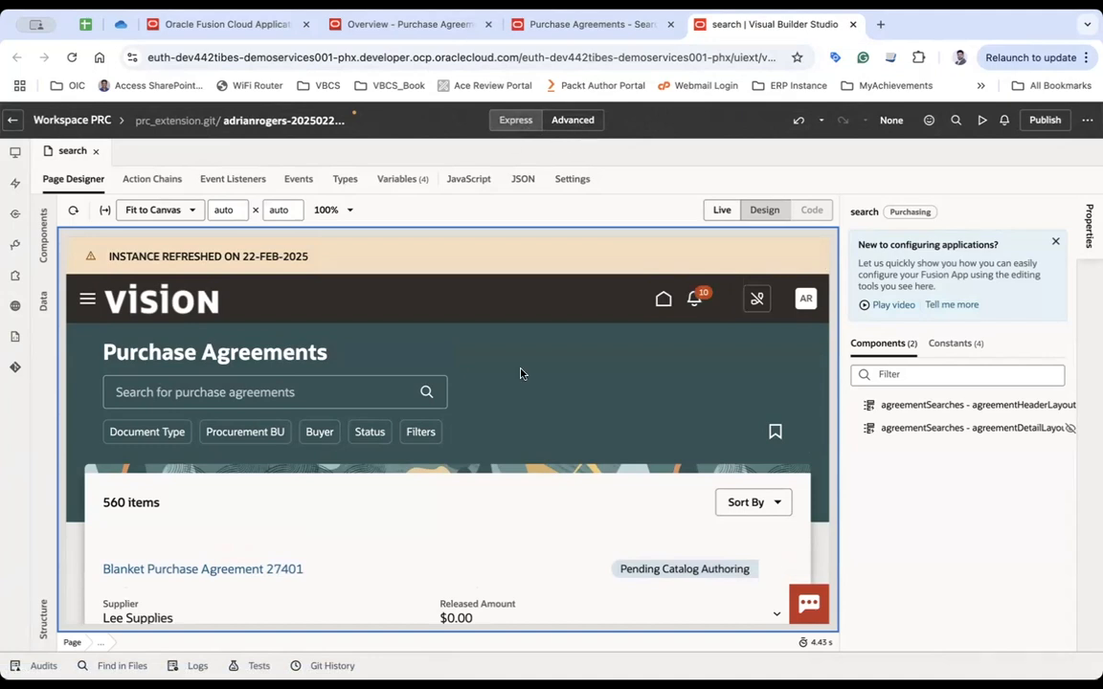
Examine the first agreement's header and expanded details on the canvas alongside the page's header and detail layout components and structure
{"action": "scroll", "coordinate": [521, 373], "scroll_direction": "down", "scroll_amount": 3}
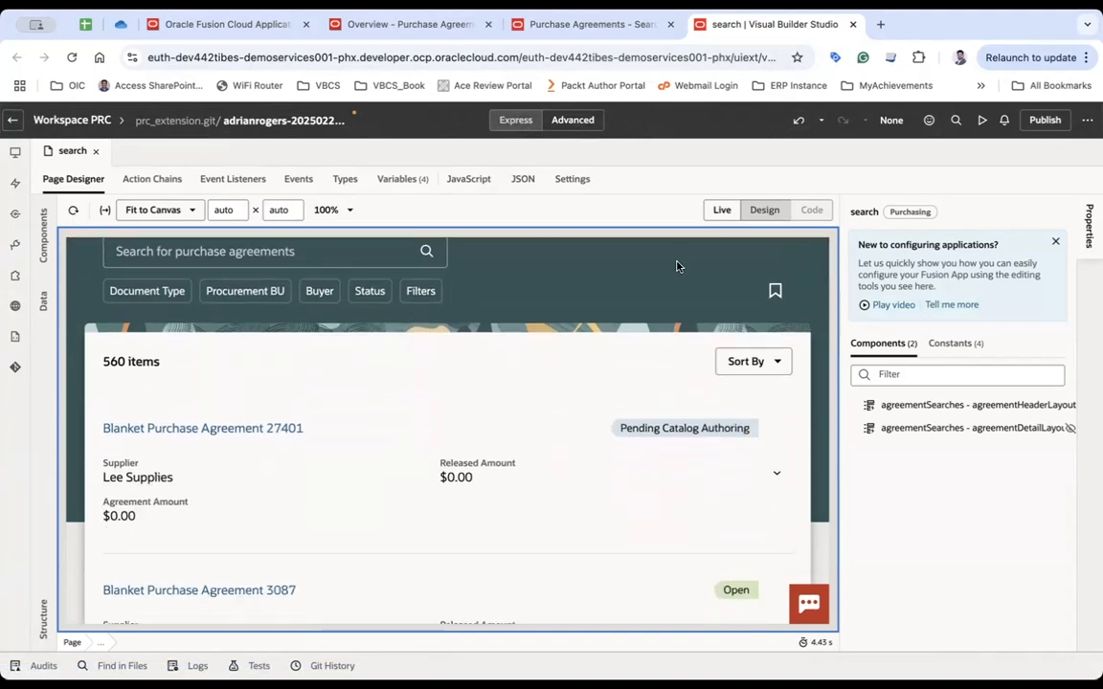
{"action": "left_click", "coordinate": [433, 490]}
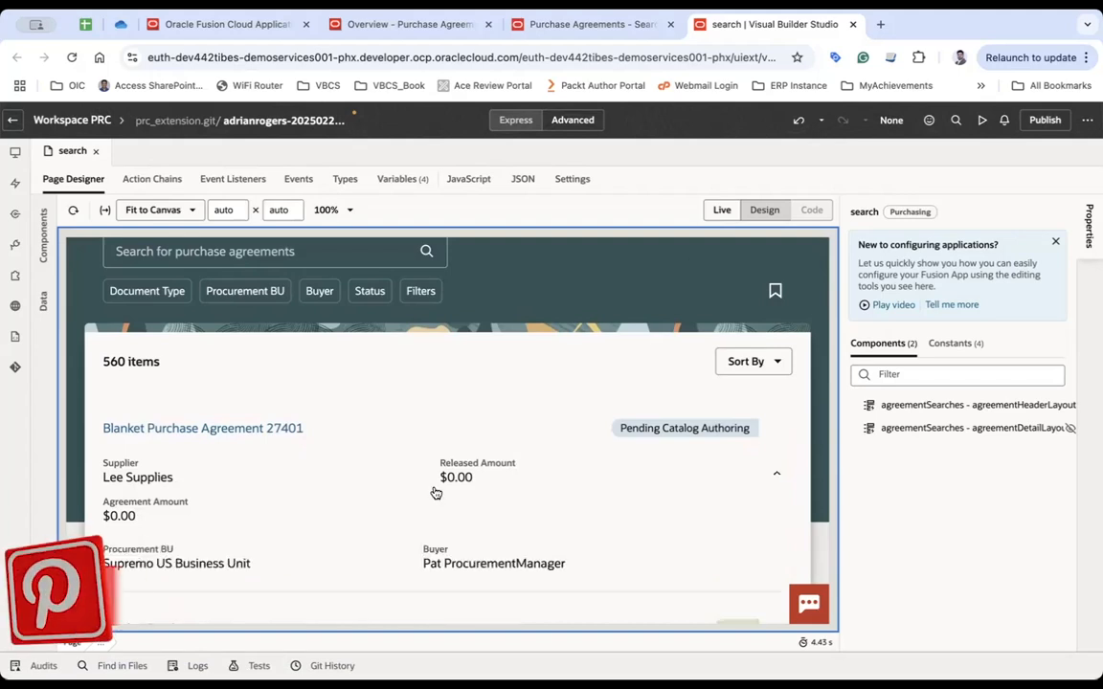
{"action": "left_click", "coordinate": [346, 465]}
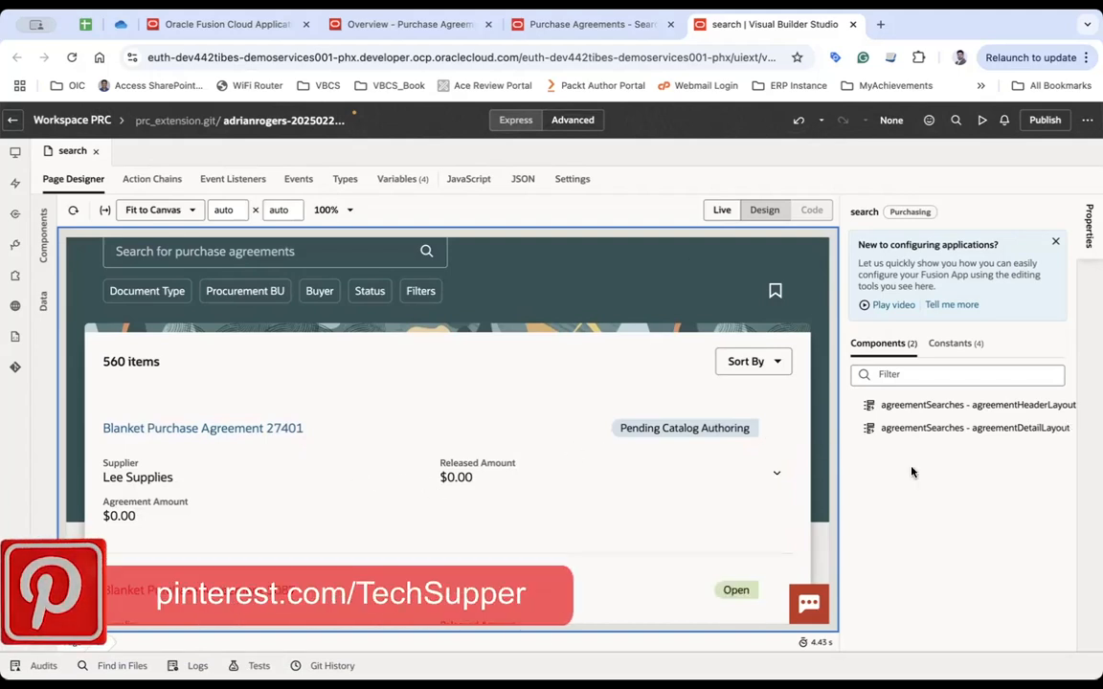
{"action": "left_click", "coordinate": [948, 427]}
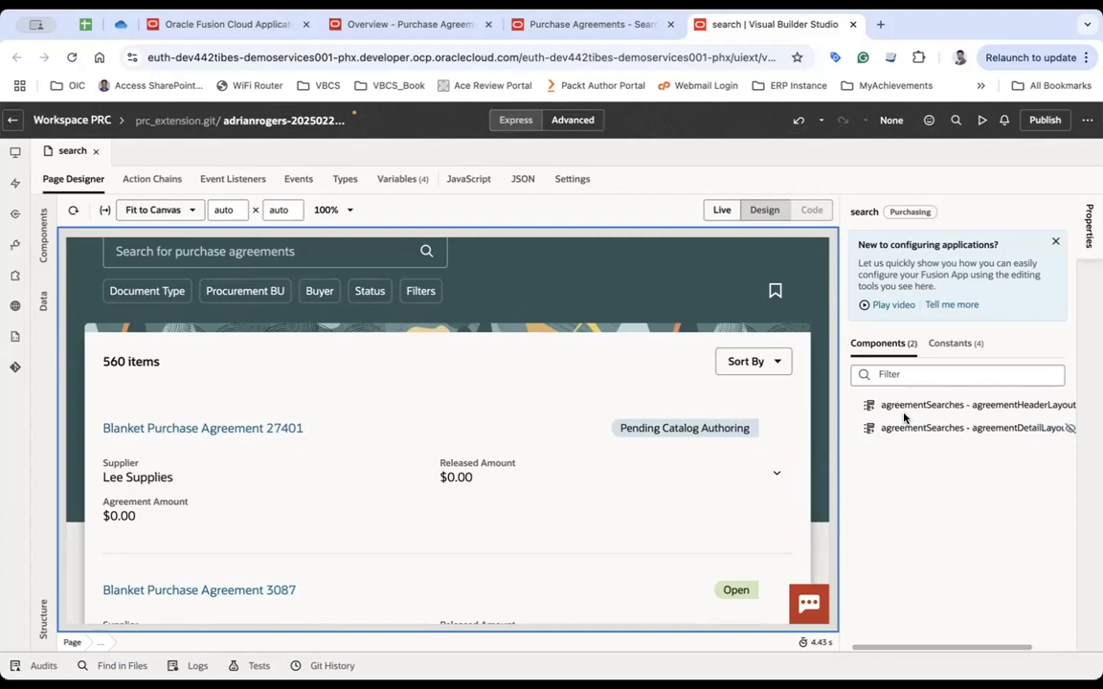
{"action": "left_click", "coordinate": [949, 406]}
{"action": "scroll", "coordinate": [957, 411], "scroll_direction": "right", "scroll_amount": 2}
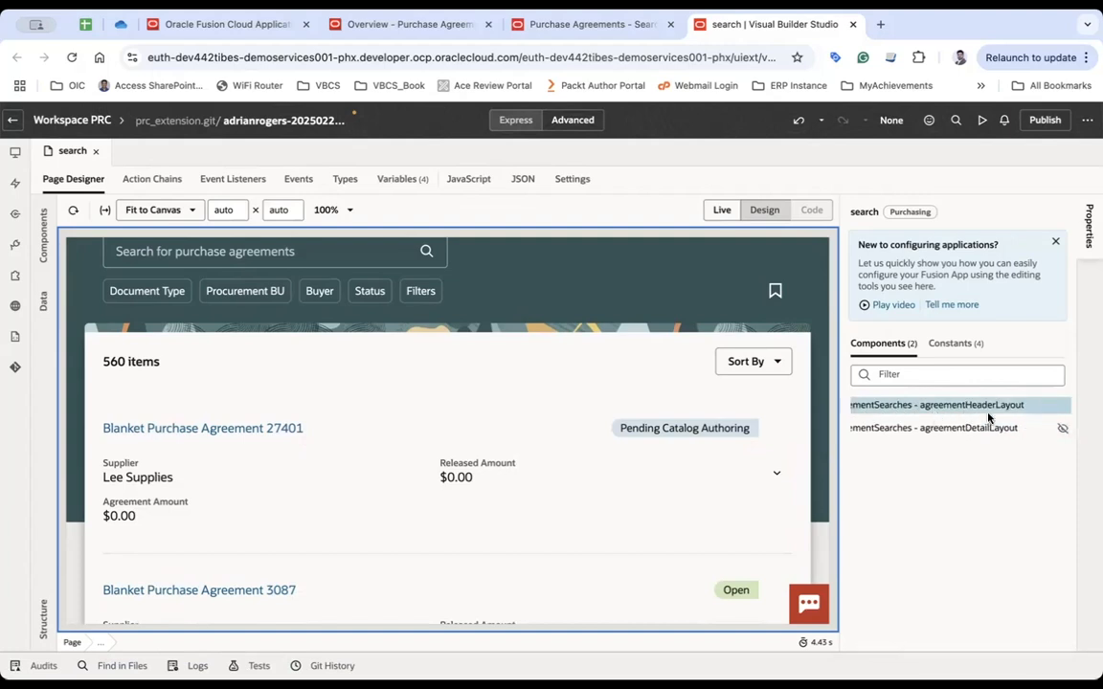
{"action": "left_click", "coordinate": [43, 613]}
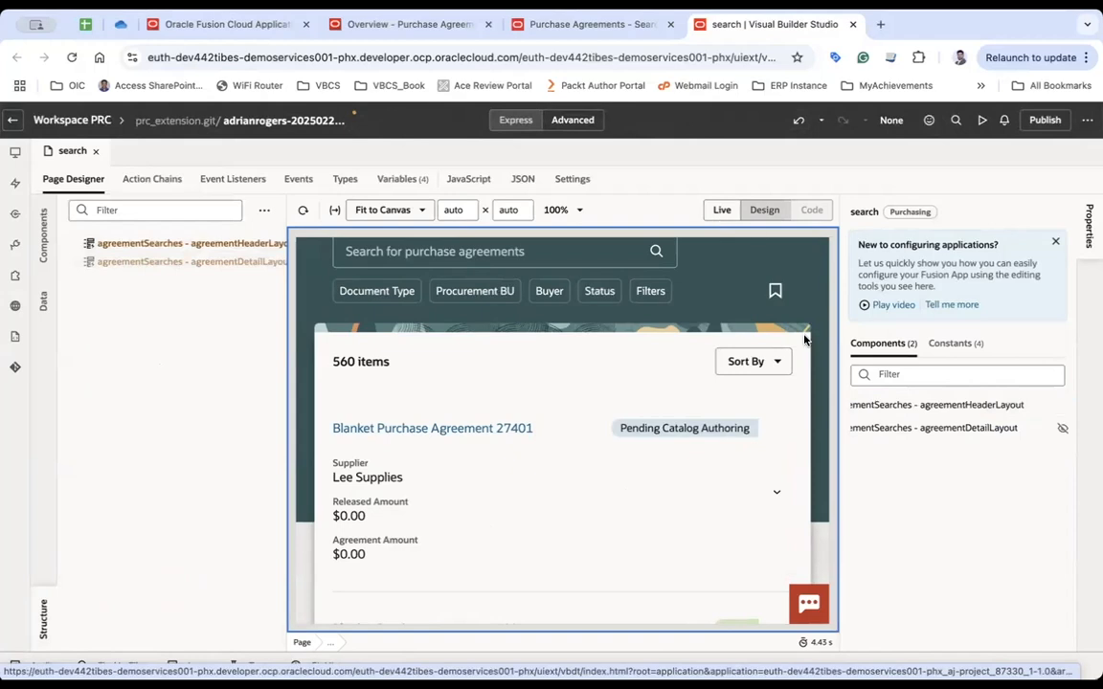
{"action": "left_click", "coordinate": [777, 492]}
{"action": "scroll", "coordinate": [407, 512], "scroll_direction": "down", "scroll_amount": 2}
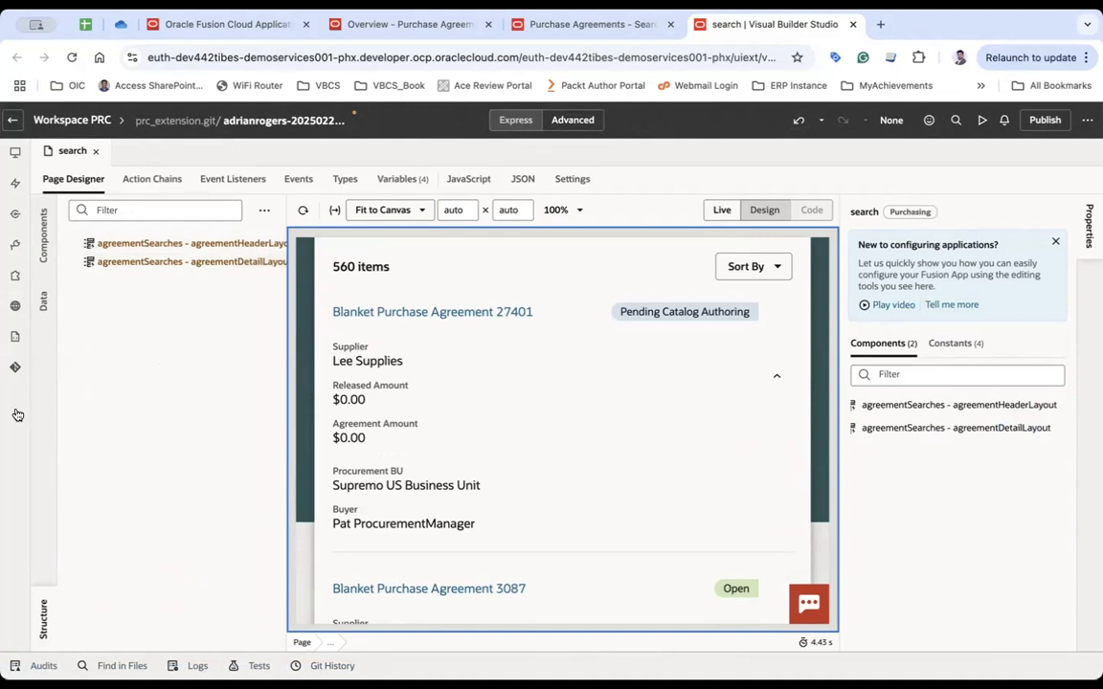
{"action": "left_click", "coordinate": [44, 617]}
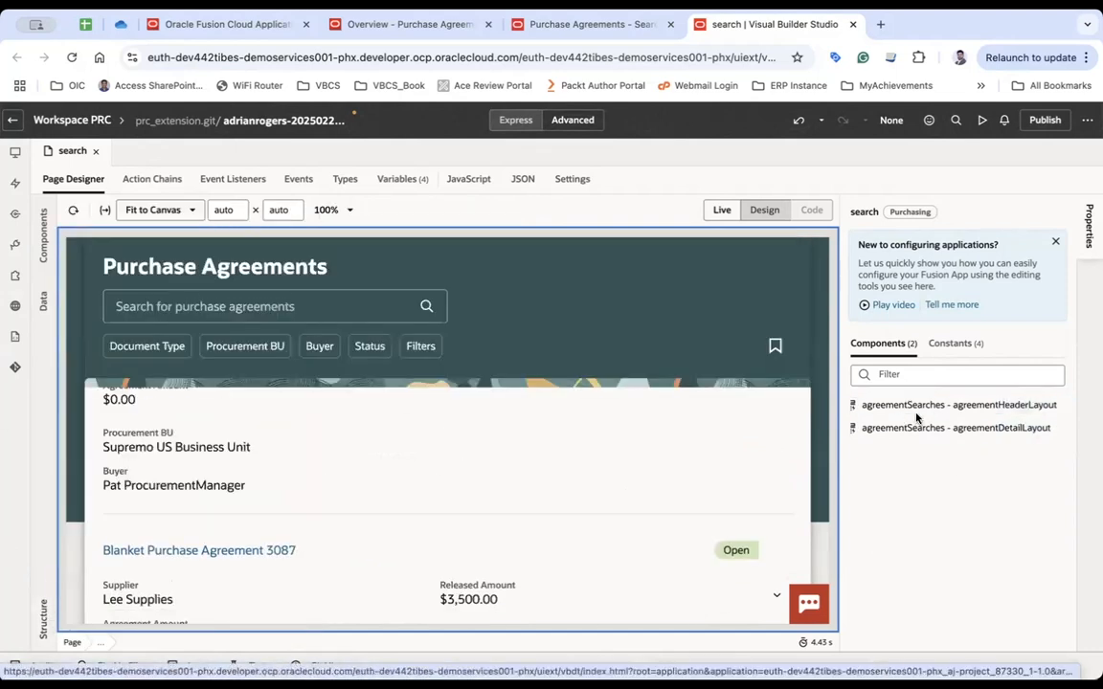
Open the properties of the agreementHeaderLayout component and review its displayed fields against the agreement list
{"action": "left_click", "coordinate": [1003, 413]}
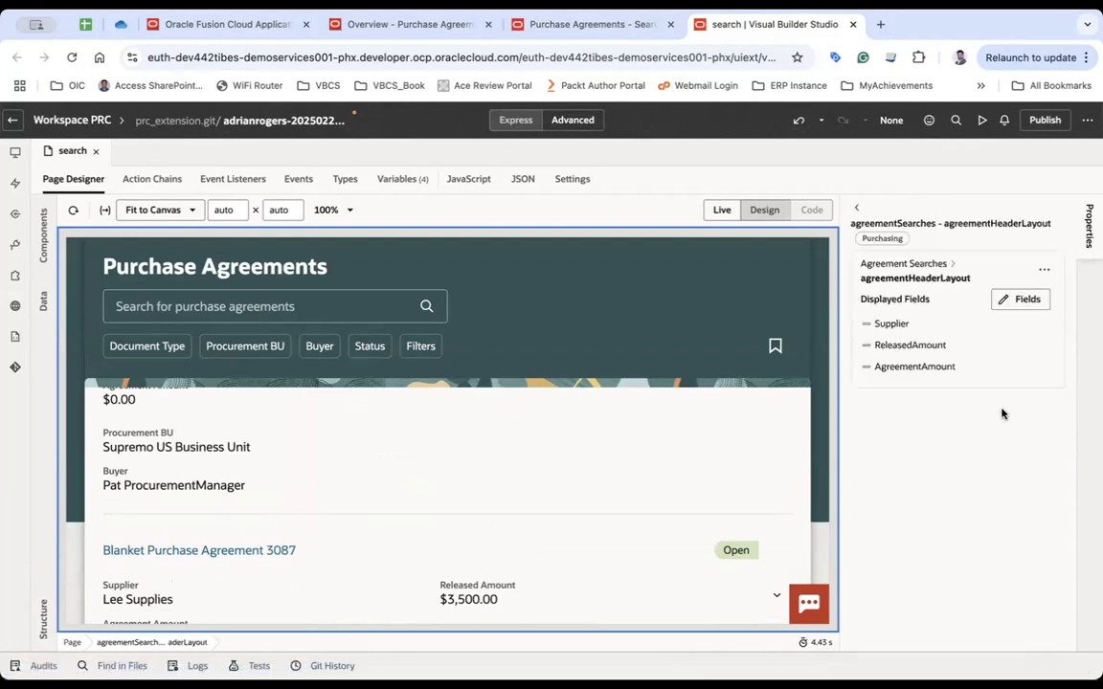
{"action": "left_click_drag", "start_coordinate": [870, 279], "coordinate": [959, 291]}
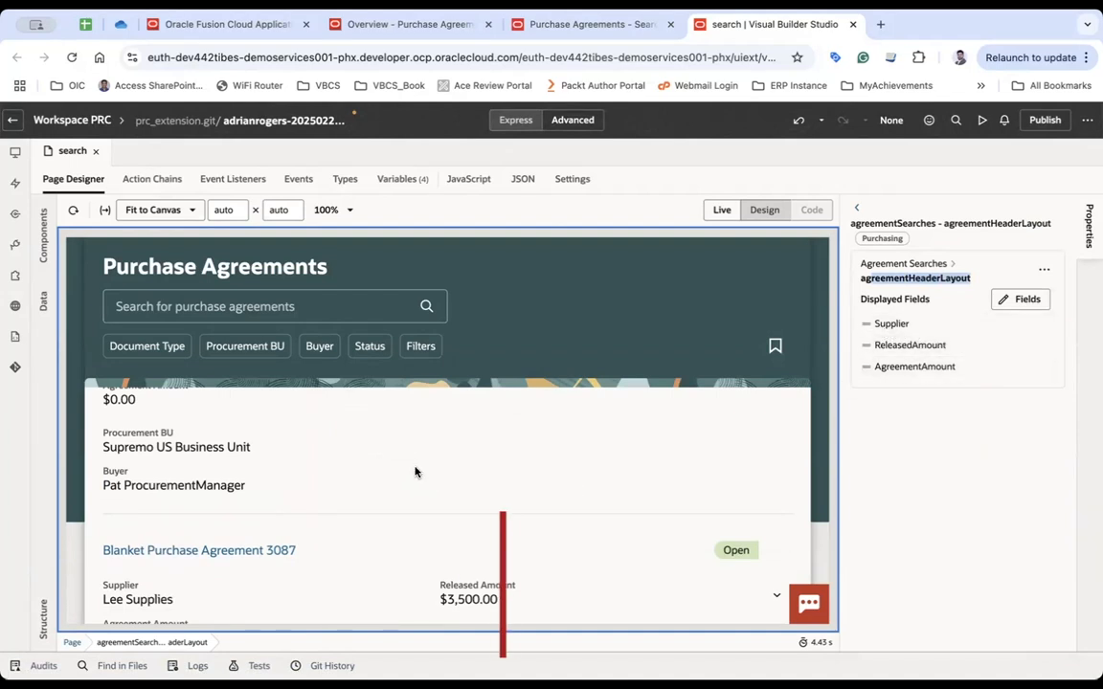
{"action": "scroll", "coordinate": [413, 468], "scroll_direction": "up", "scroll_amount": 5}
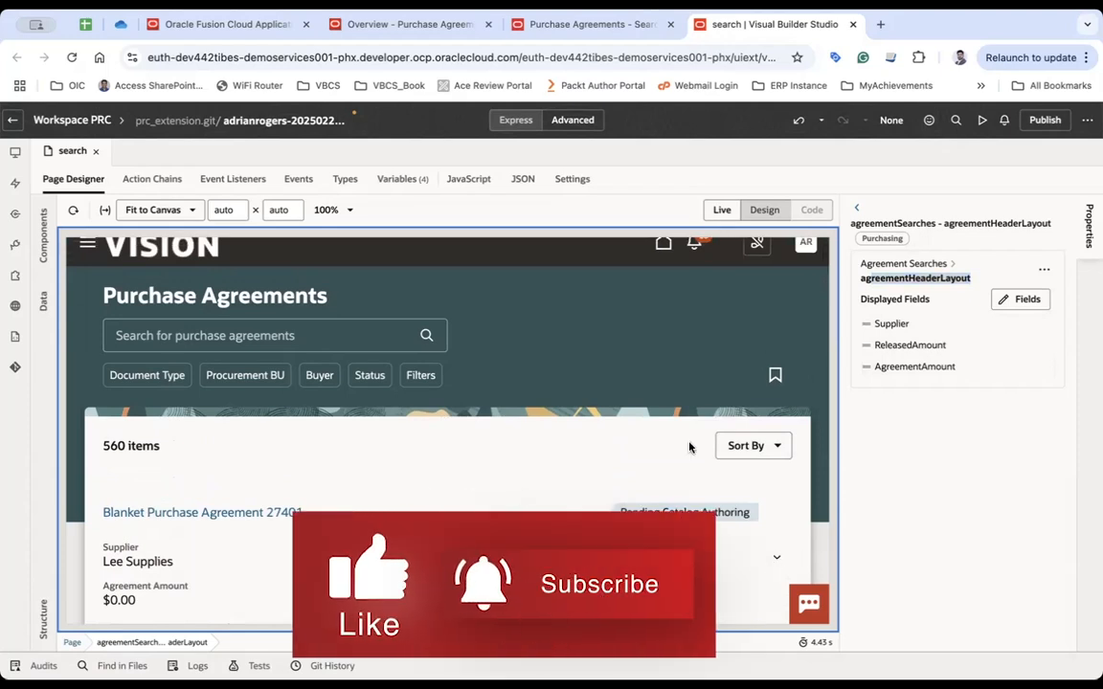
Add the AgreementId field to the header layout's displayed fields, check it on the canvas, and remove it again
{"action": "left_click", "coordinate": [1028, 308]}
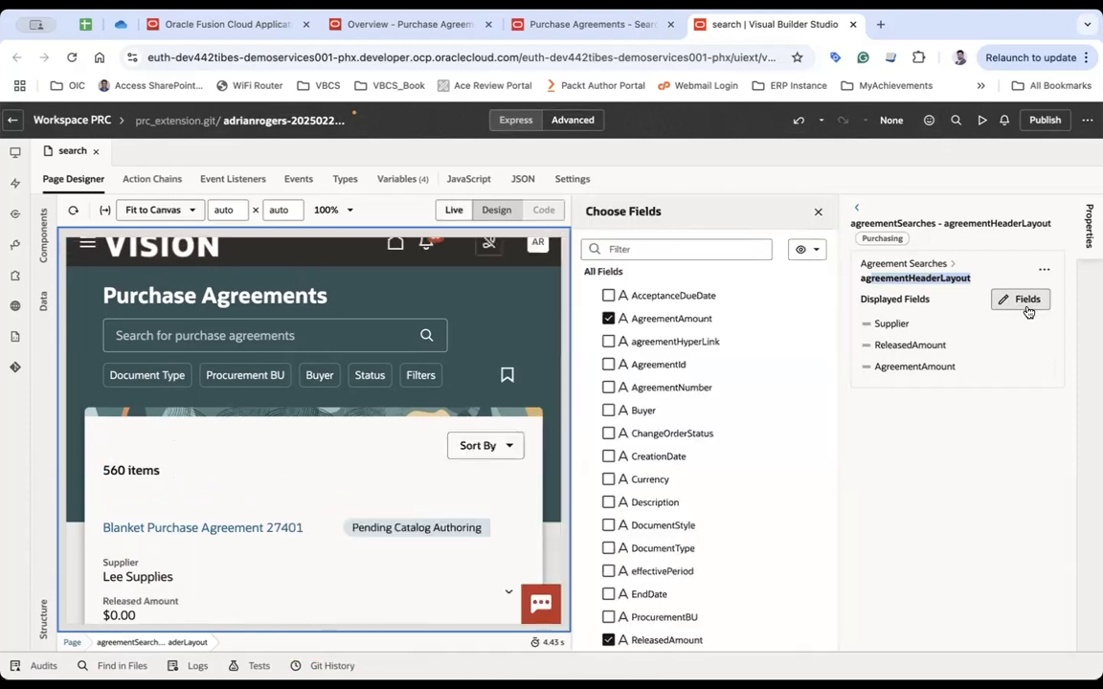
{"action": "left_click", "coordinate": [658, 368]}
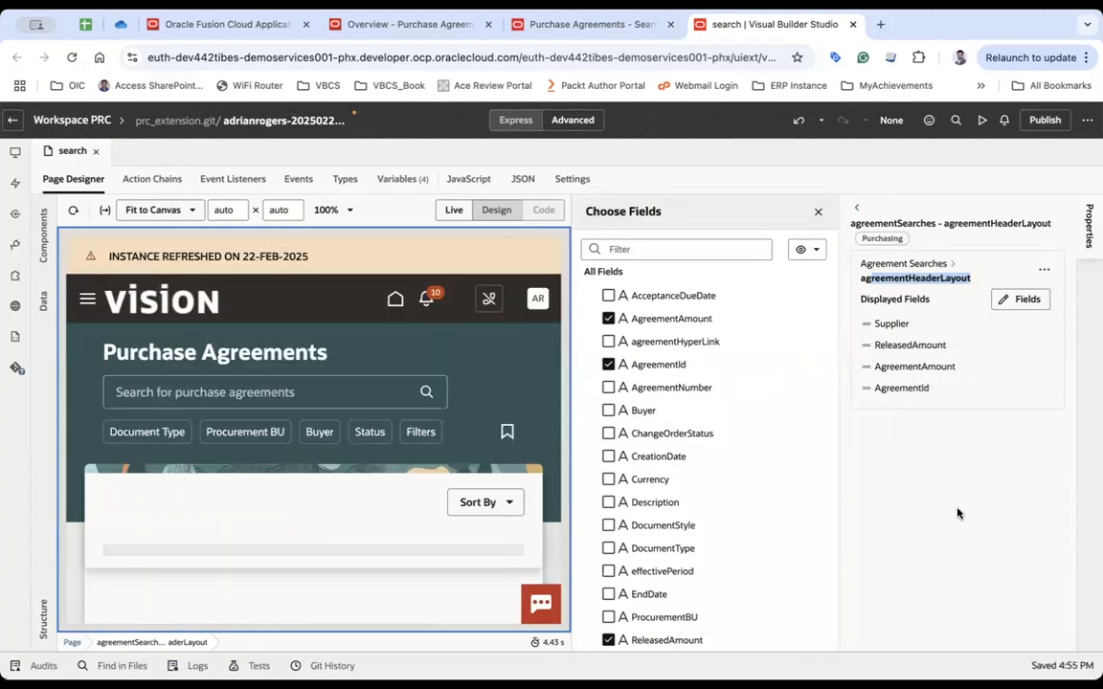
{"action": "left_click", "coordinate": [818, 212]}
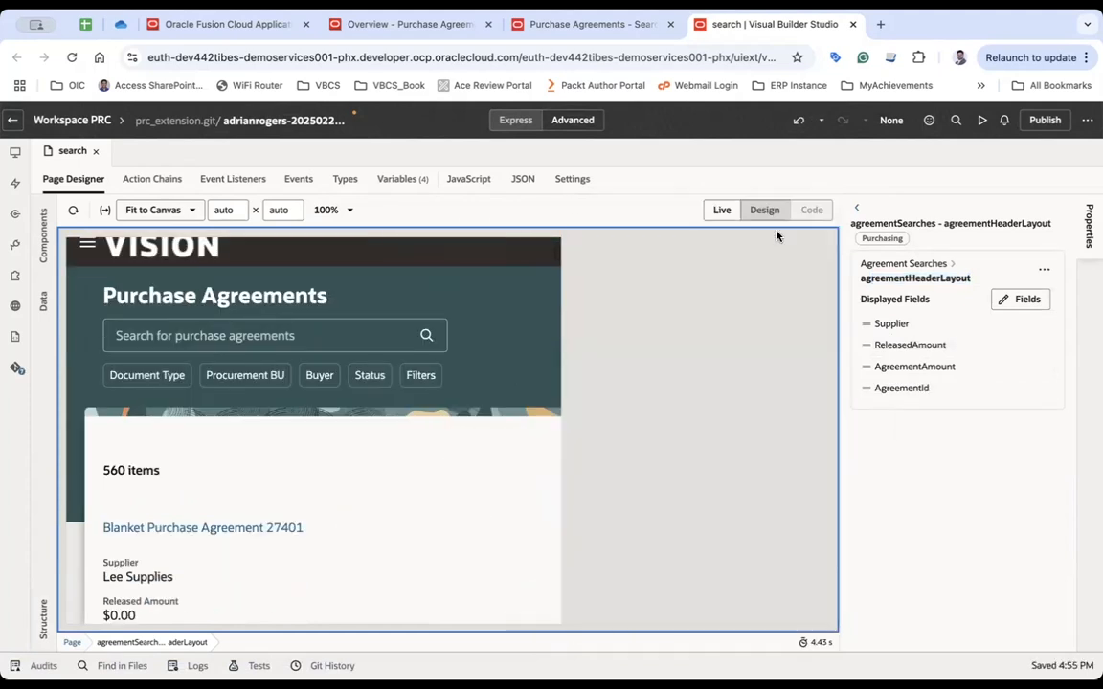
{"action": "scroll", "coordinate": [475, 526], "scroll_direction": "down", "scroll_amount": 2}
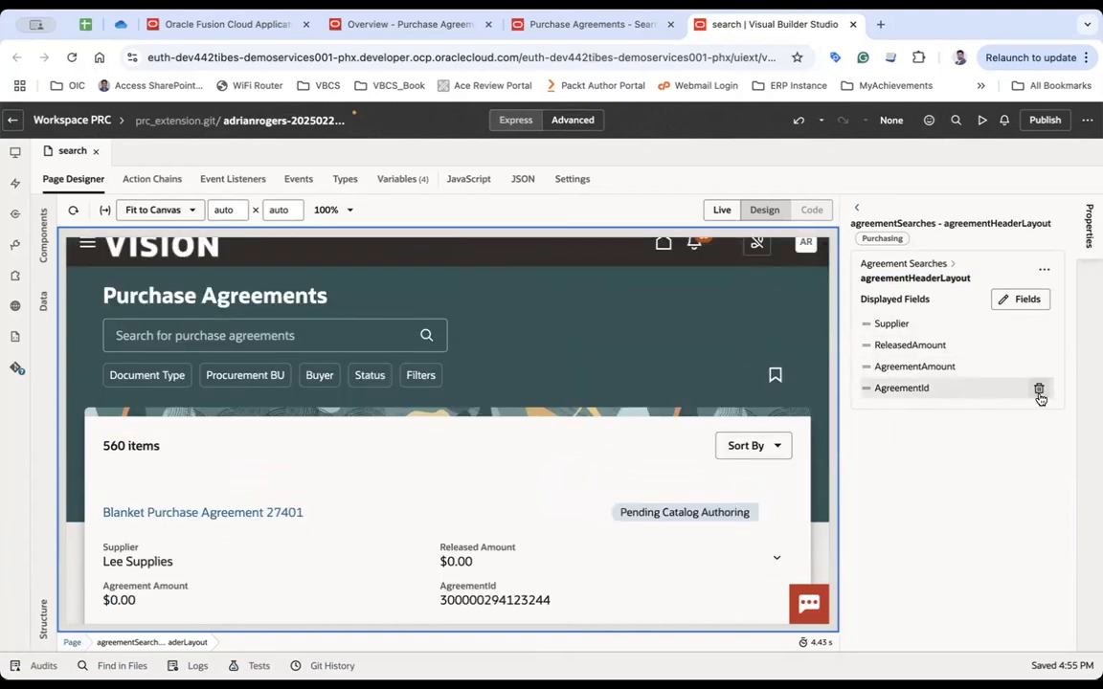
{"action": "left_click", "coordinate": [1038, 389]}
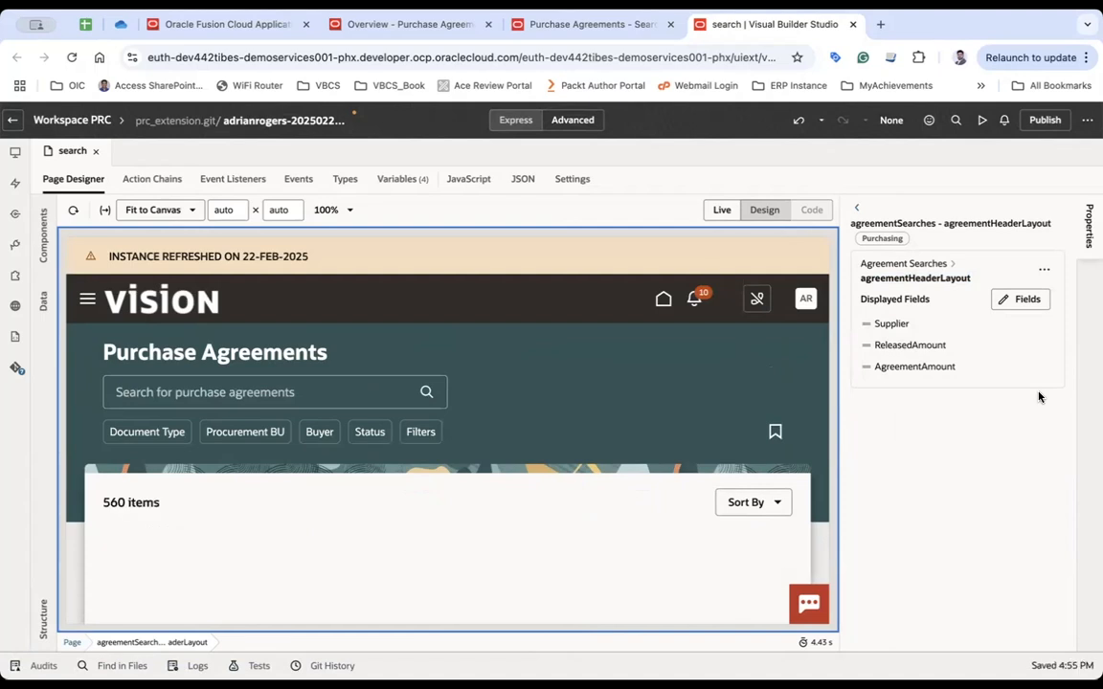
Open the header layout's rules for editing and delete the isDefault1__layout layout together with the isDefault1 rule
{"action": "left_click", "coordinate": [1045, 271]}
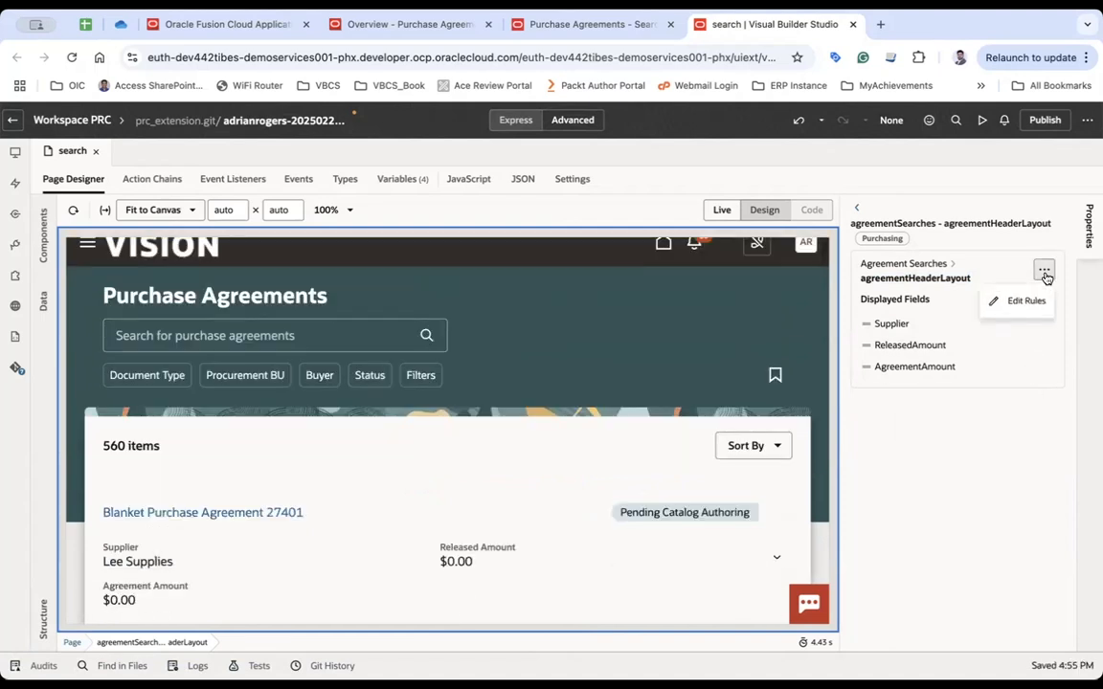
{"action": "left_click", "coordinate": [1020, 304]}
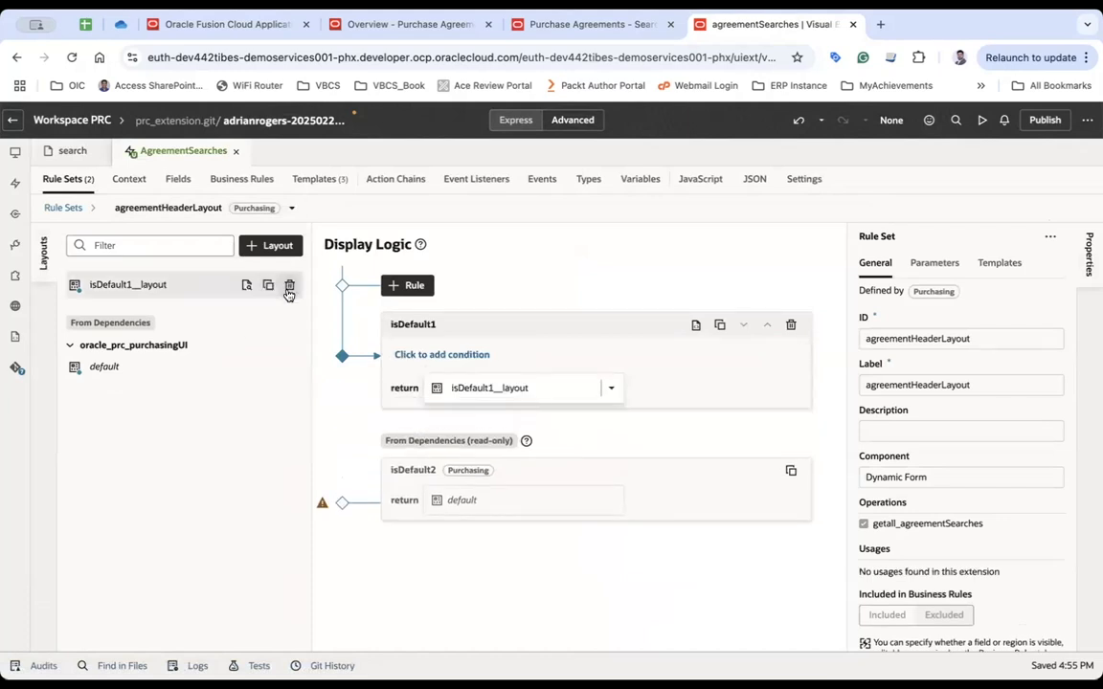
{"action": "left_click", "coordinate": [287, 286]}
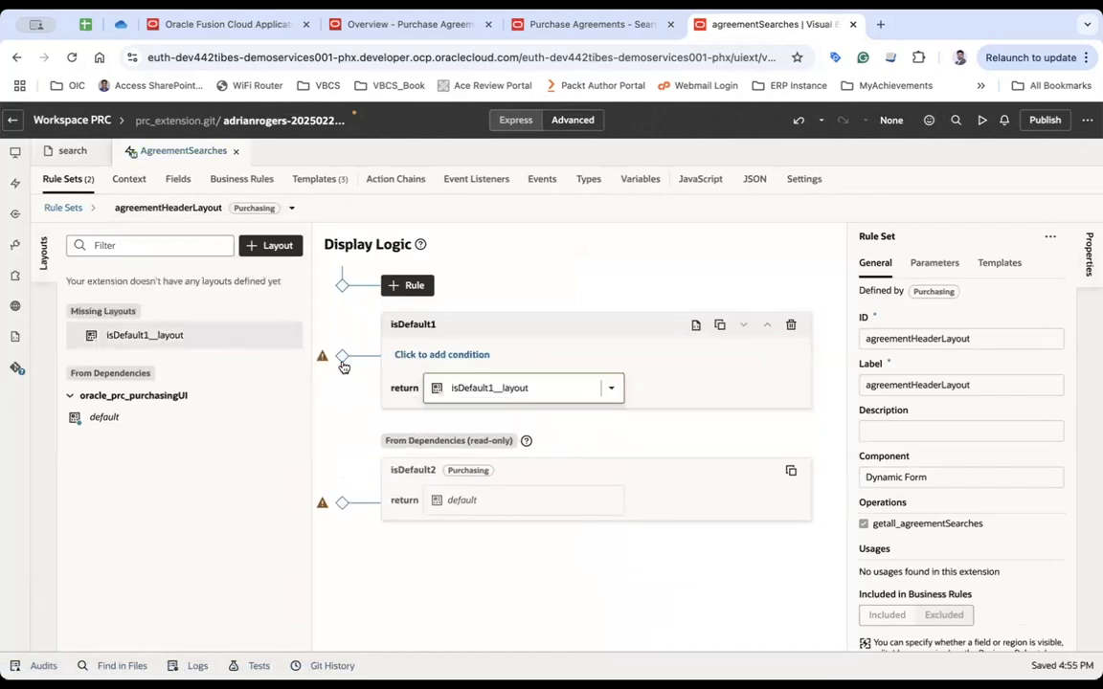
{"action": "left_click", "coordinate": [790, 329]}
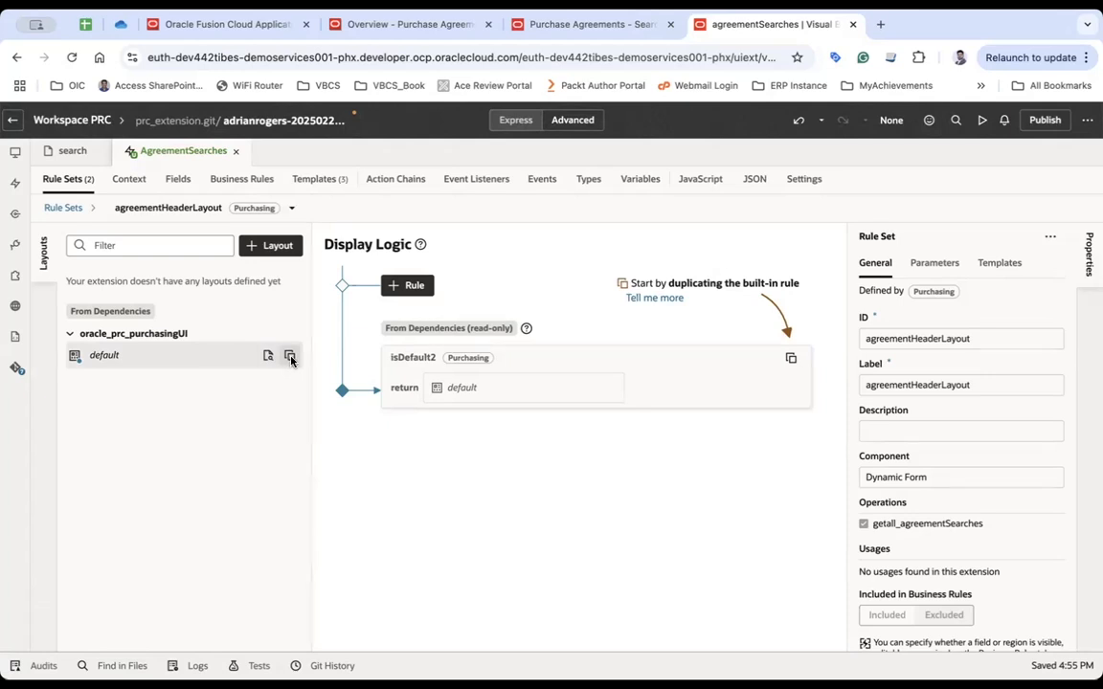
Duplicate the built-in default layout as customRule, including a rule for the layout
{"action": "left_click", "coordinate": [291, 358]}
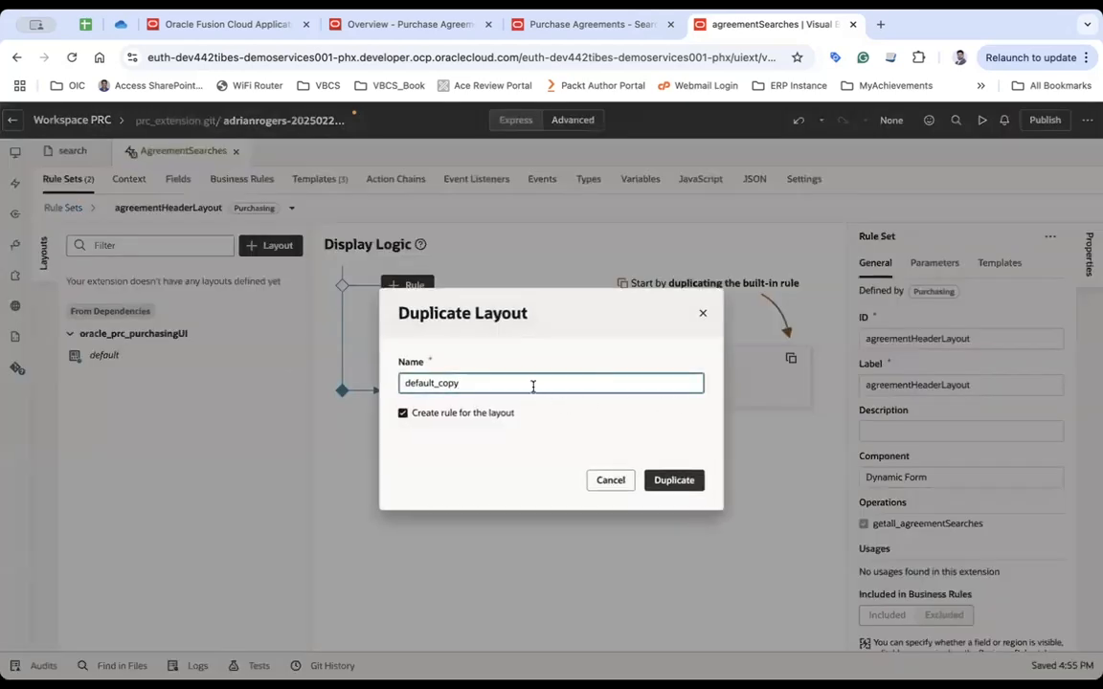
{"action": "key", "text": "ctrl+a"}
{"action": "type", "text": "cuisot"}
{"action": "left_click", "coordinate": [687, 482]}
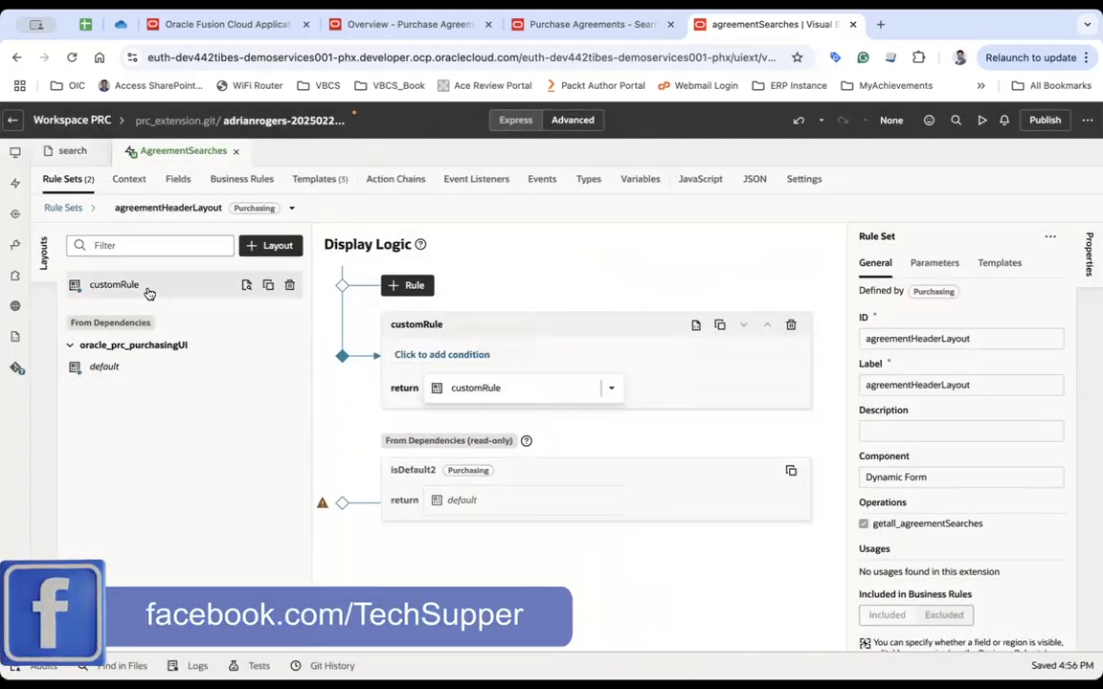
Inspect the Supplier, ReleasedAmount and AgreementAmount field properties in the customRule layout, and view the available templates
{"action": "left_click", "coordinate": [128, 283]}
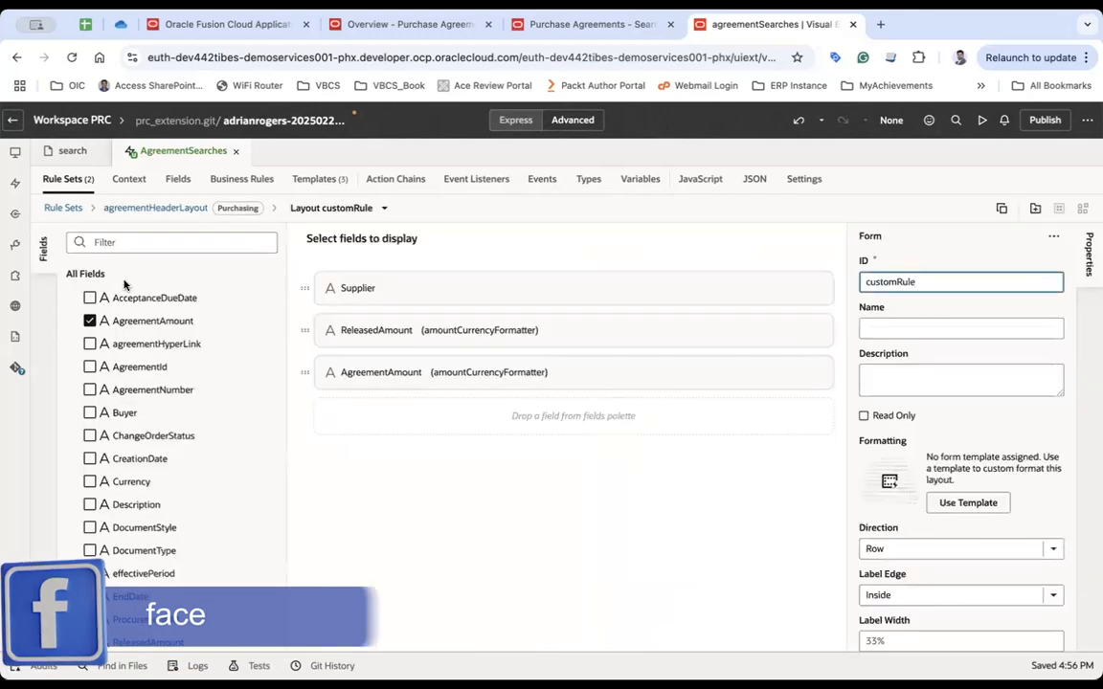
{"action": "left_click", "coordinate": [380, 293]}
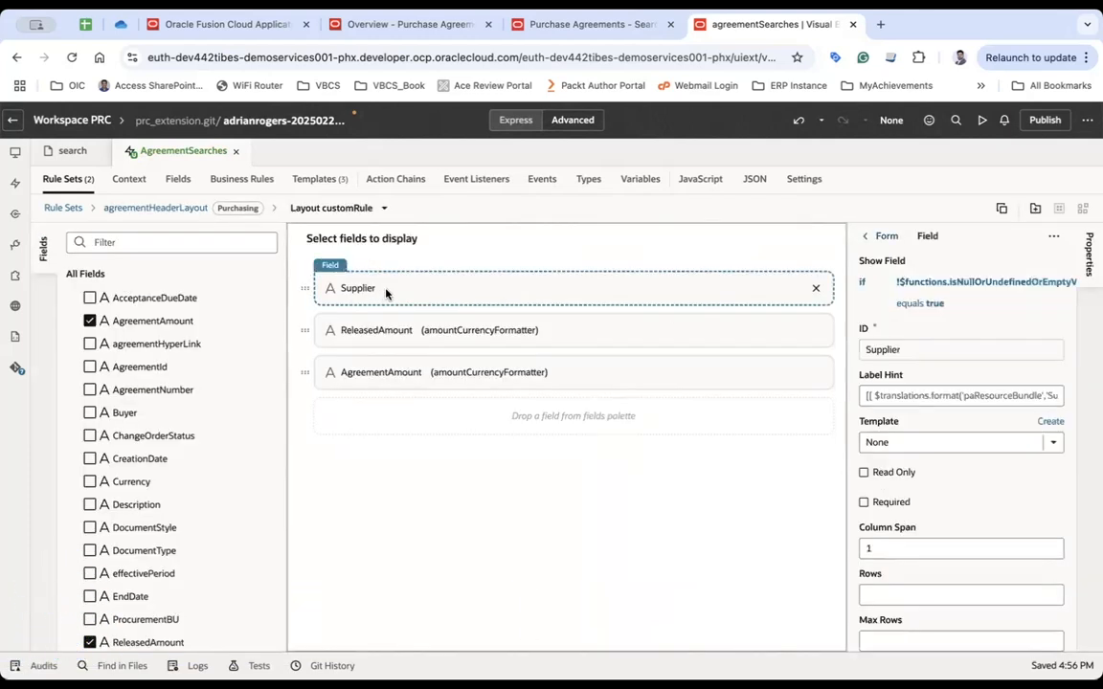
{"action": "left_click", "coordinate": [392, 330]}
{"action": "left_click", "coordinate": [413, 372]}
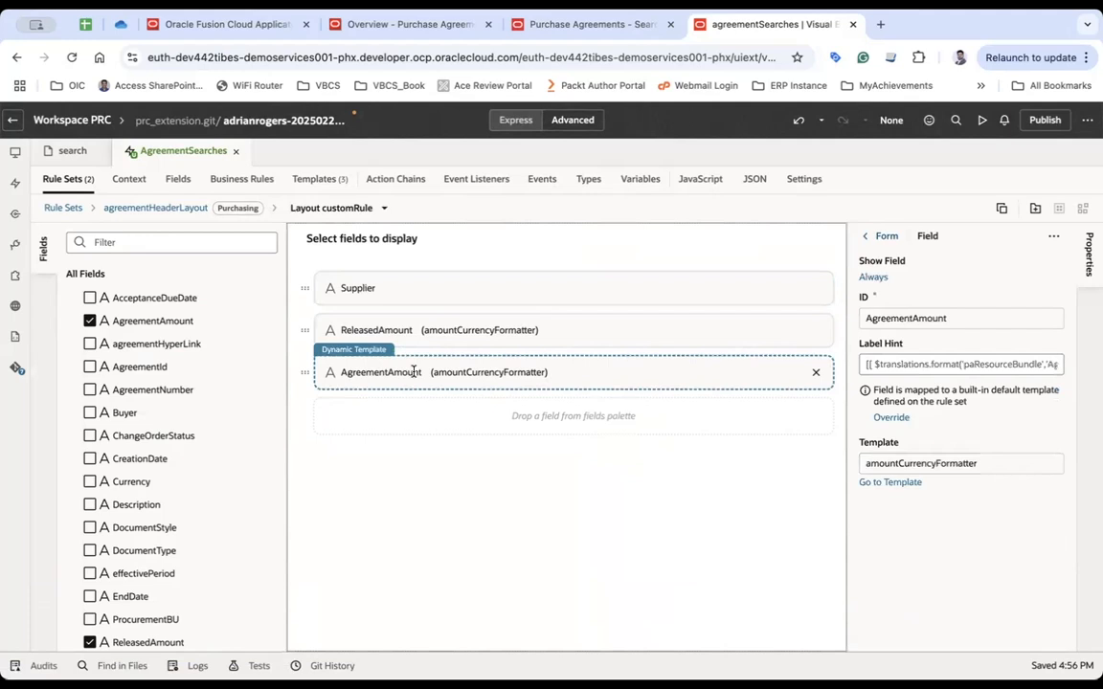
{"action": "left_click", "coordinate": [324, 181]}
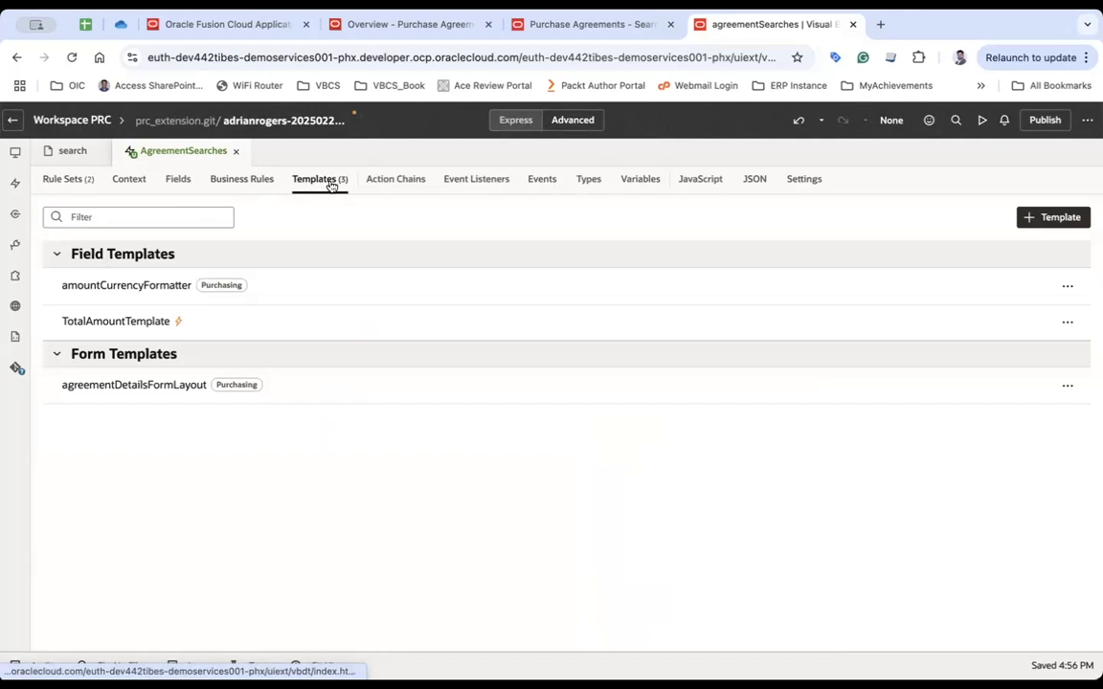
Create a custom field labelled TotalAmount with the ID totalAmount and the type String
{"action": "left_click", "coordinate": [179, 182]}
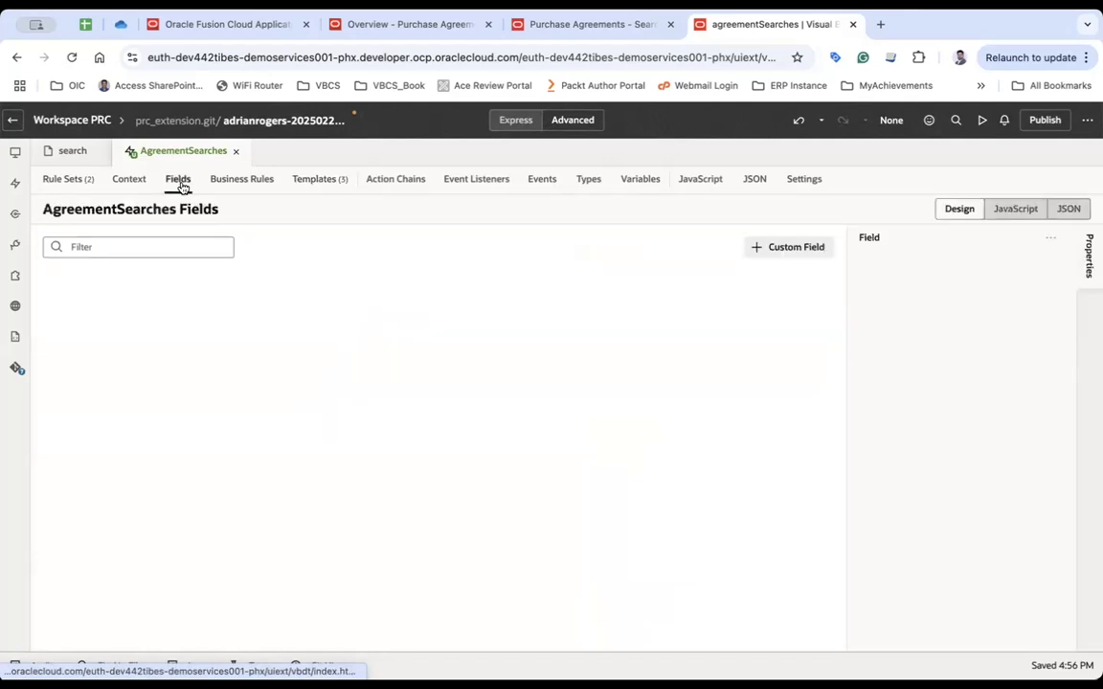
{"action": "left_click", "coordinate": [791, 251]}
{"action": "left_click", "coordinate": [714, 316]}
{"action": "type", "text": "TotalAmount"}
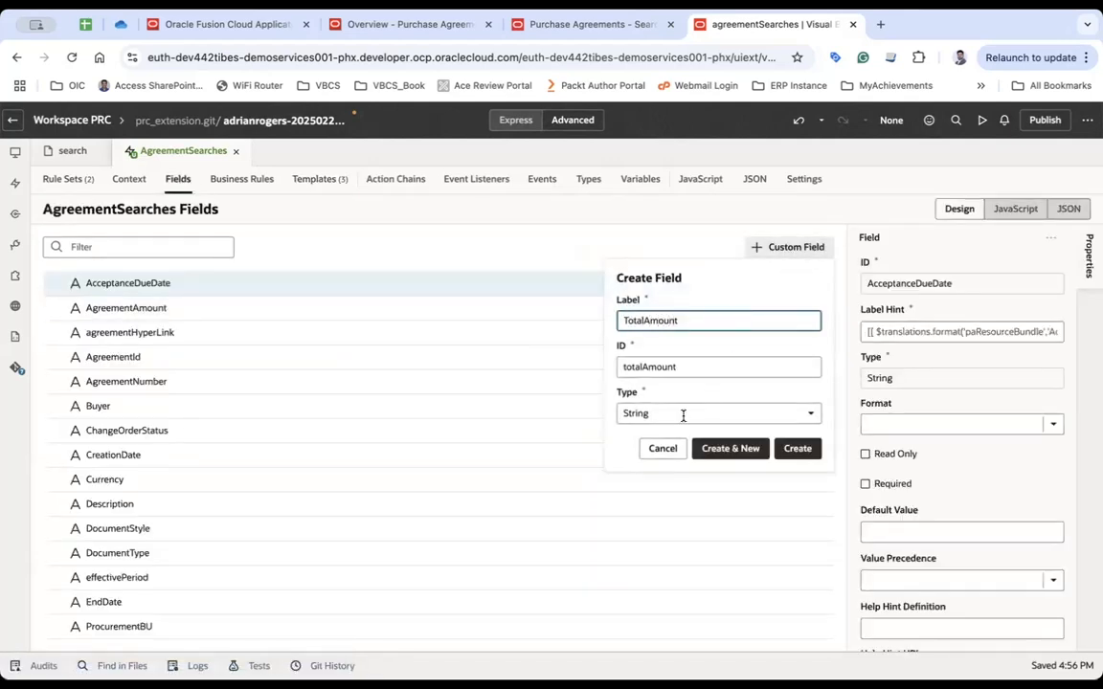
{"action": "left_click", "coordinate": [693, 414]}
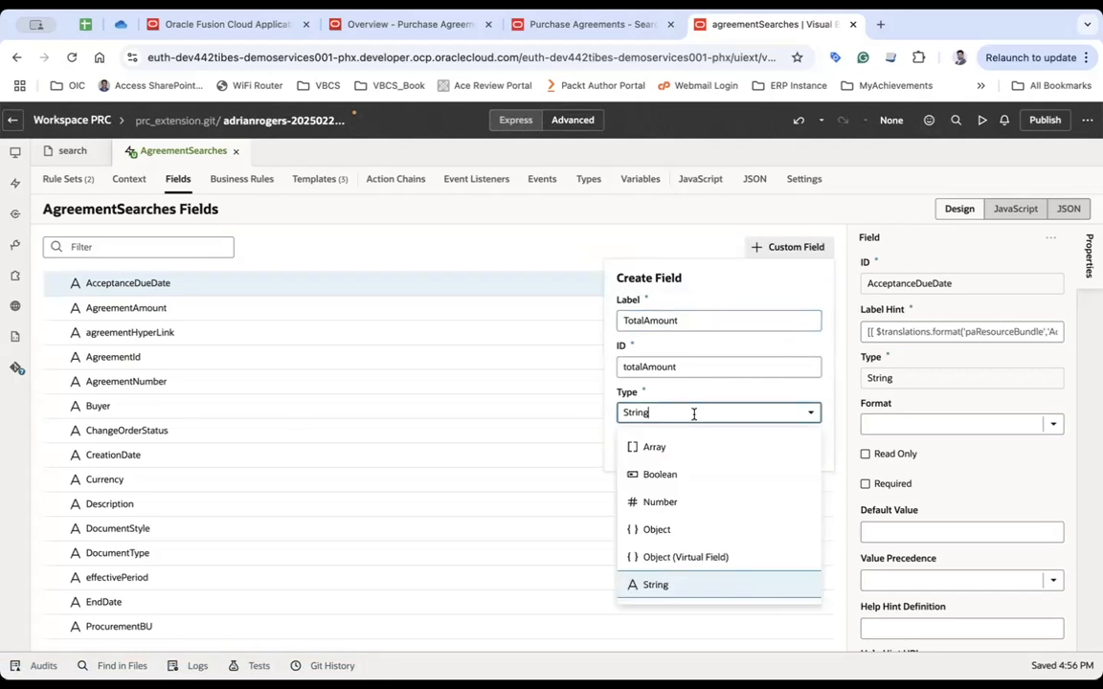
{"action": "left_click", "coordinate": [673, 588]}
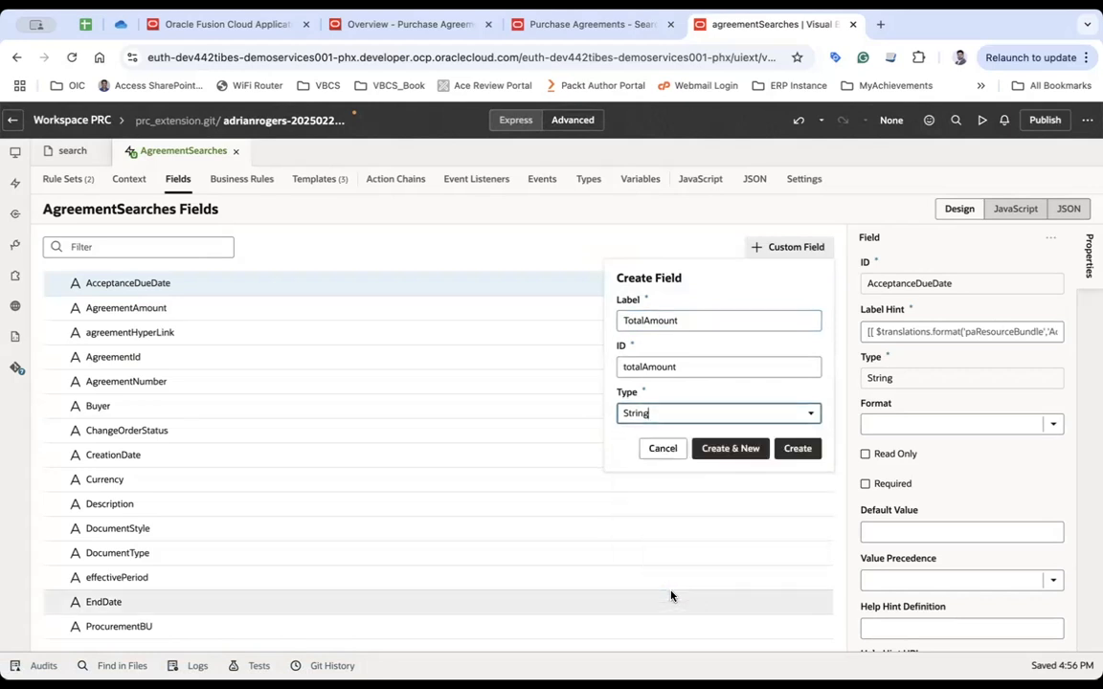
{"action": "left_click", "coordinate": [799, 450]}
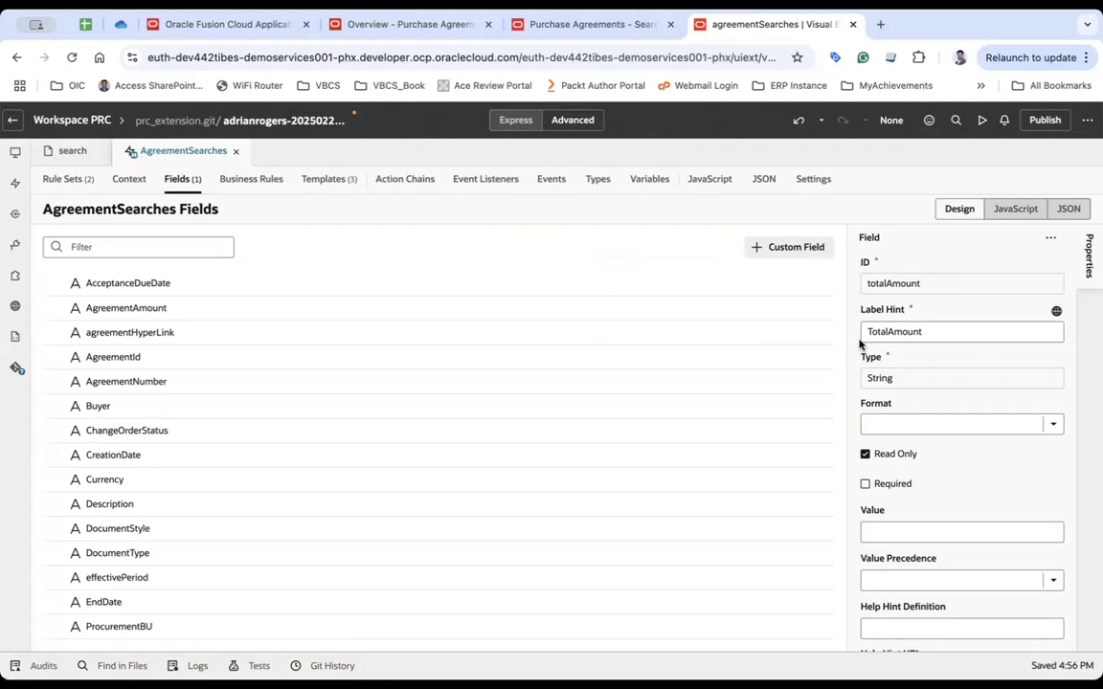
Review the AgreementSearches field list from AcceptanceDueDate down to totalAmount
{"action": "scroll", "coordinate": [478, 374], "scroll_direction": "down", "scroll_amount": 5}
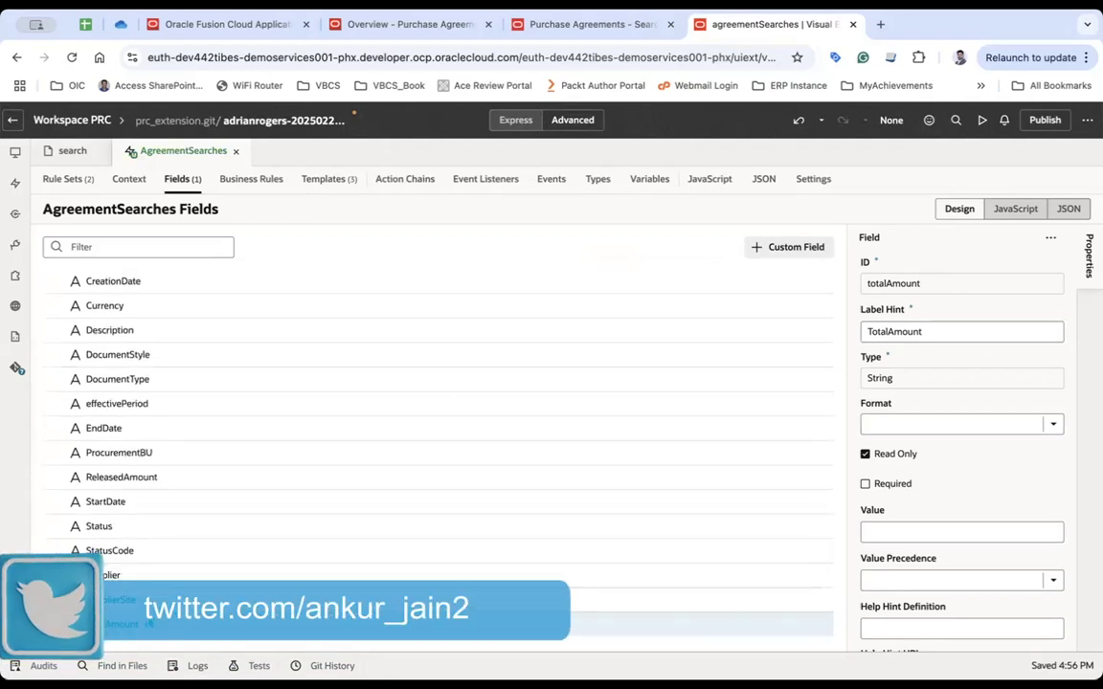
{"action": "scroll", "coordinate": [135, 393], "scroll_direction": "up", "scroll_amount": 2}
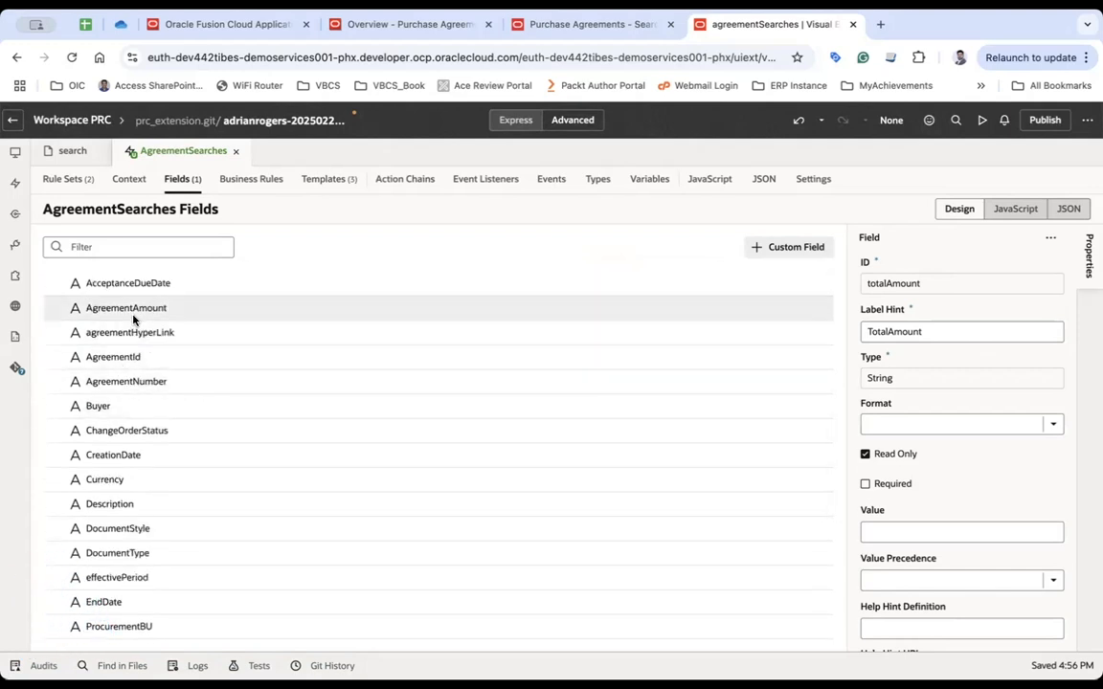
{"action": "scroll", "coordinate": [185, 402], "scroll_direction": "down", "scroll_amount": 1}
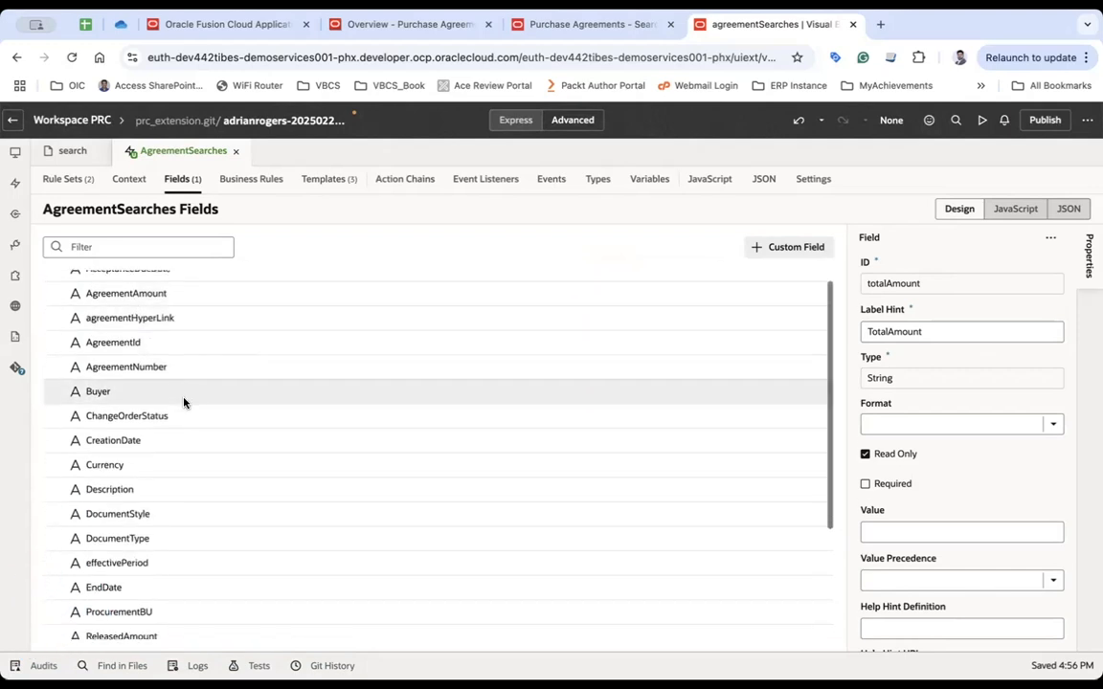
{"action": "scroll", "coordinate": [236, 434], "scroll_direction": "up", "scroll_amount": 1}
{"action": "scroll", "coordinate": [237, 434], "scroll_direction": "down", "scroll_amount": 4}
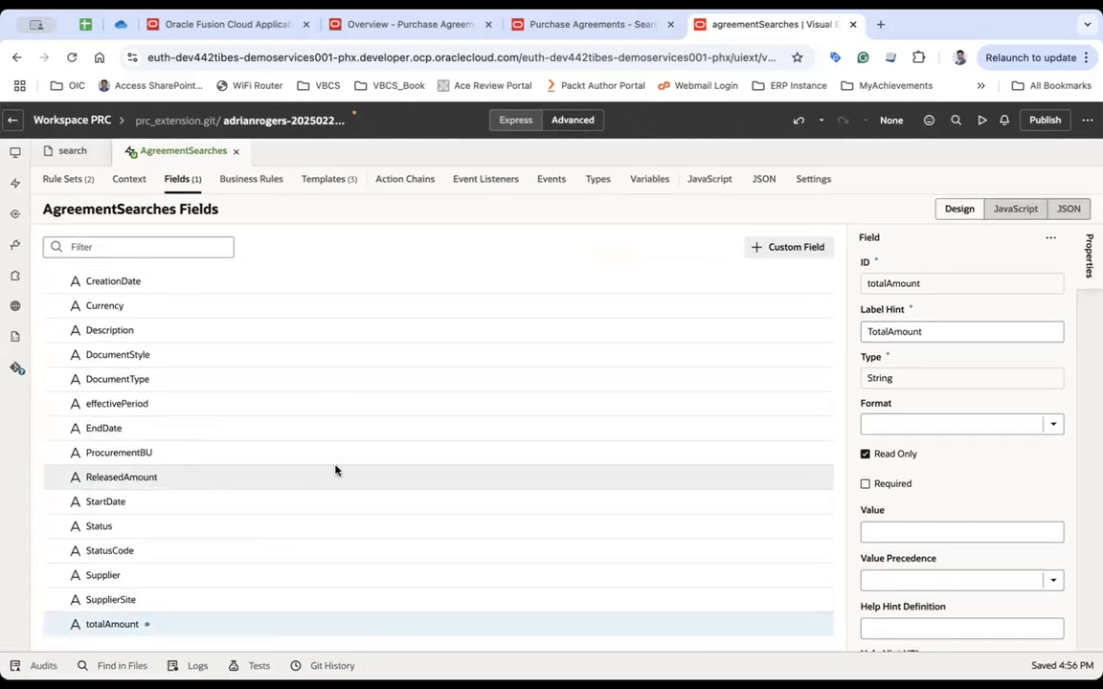
{"action": "scroll", "coordinate": [335, 470], "scroll_direction": "up", "scroll_amount": 4}
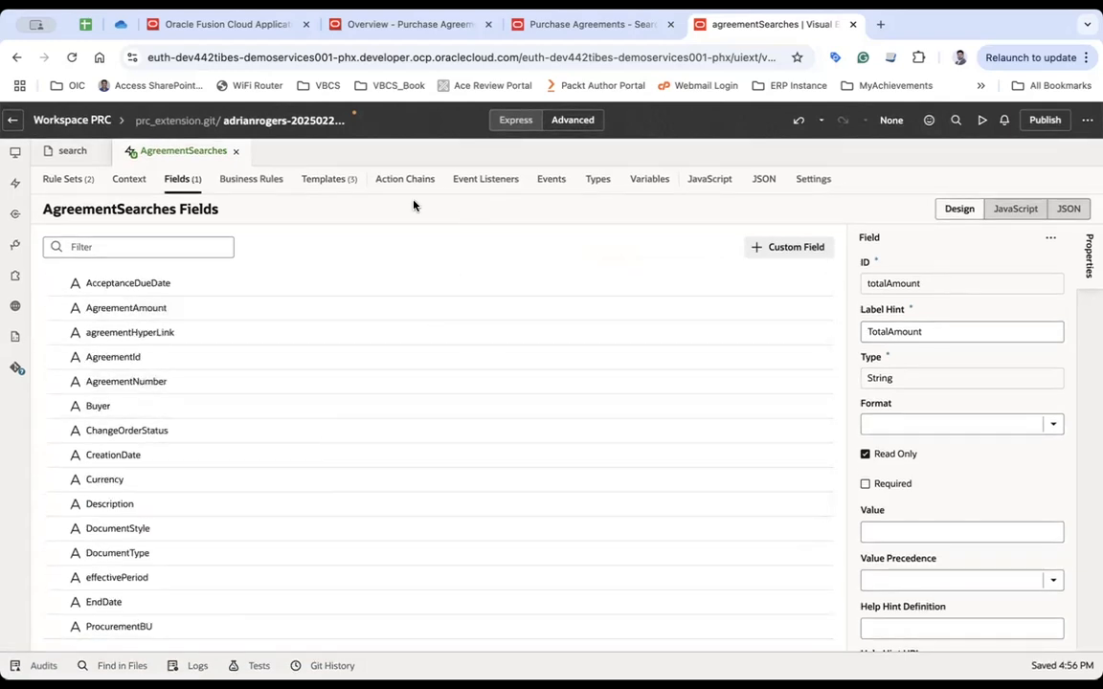
Create a field template labelled CustomTotalAmountTemplate with extensions enabled
{"action": "left_click", "coordinate": [325, 180]}
{"action": "left_click", "coordinate": [1057, 220]}
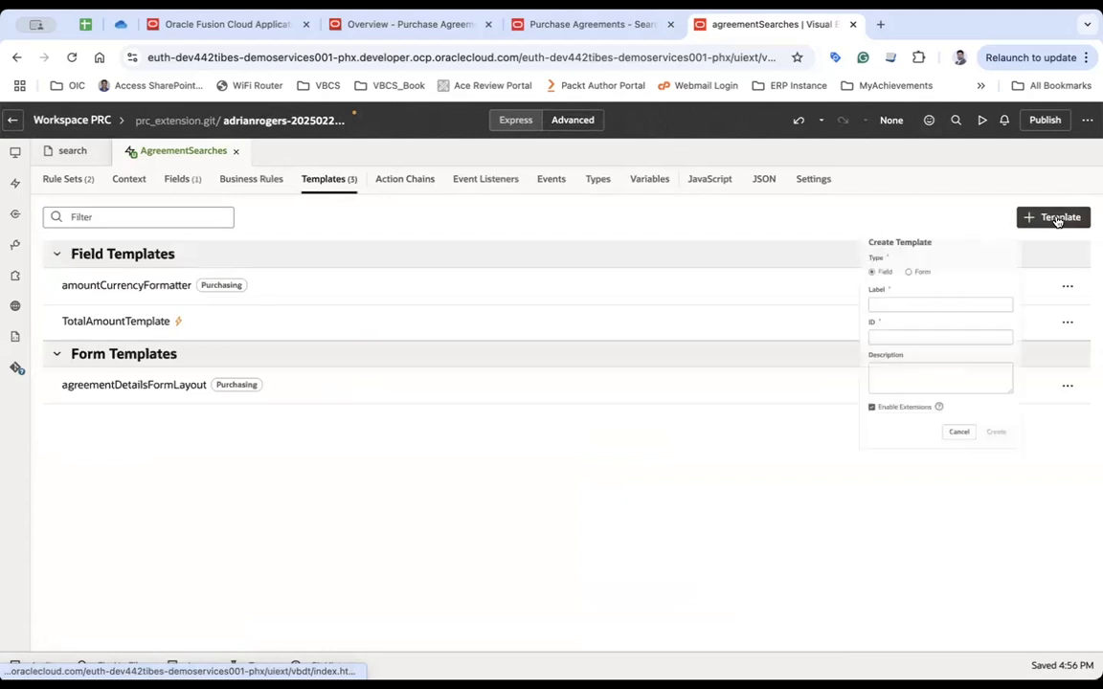
{"action": "left_click", "coordinate": [930, 336]}
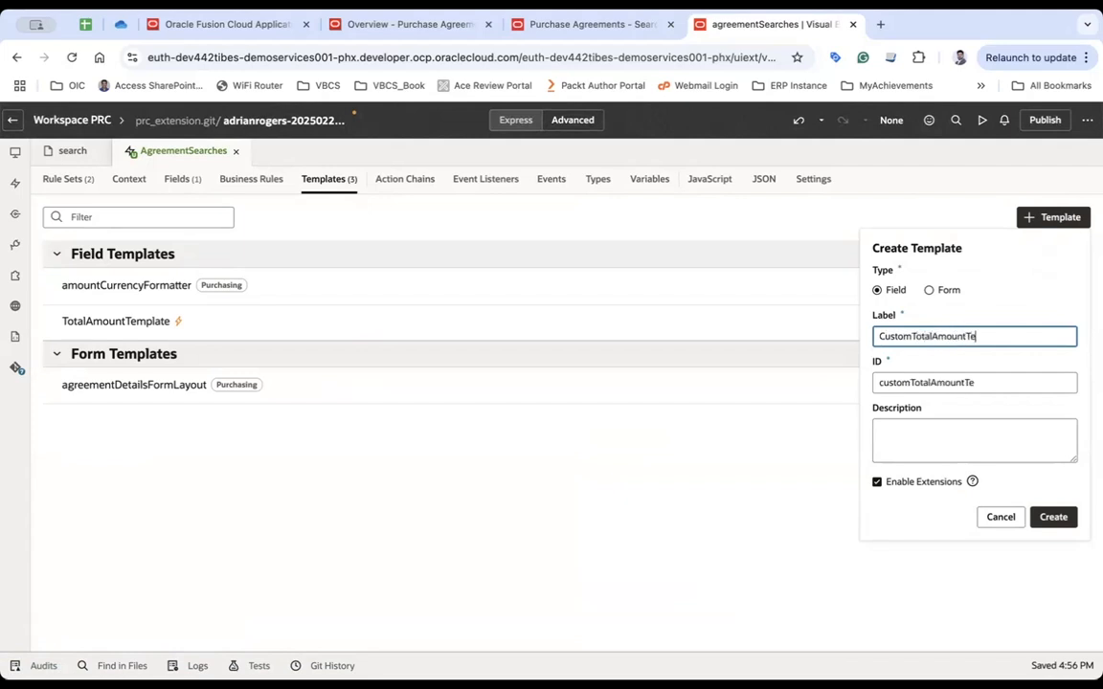
{"action": "left_click", "coordinate": [1054, 517]}
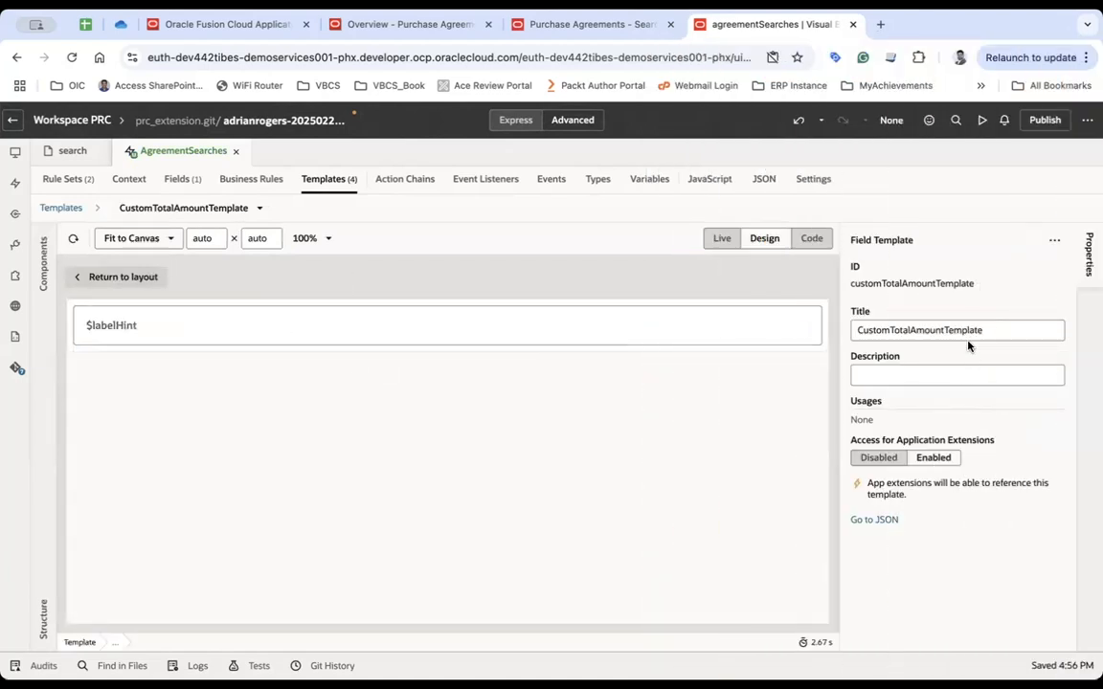
Inspect the data value of the template's Input Text component and the variables available for it
{"action": "left_click", "coordinate": [230, 317]}
{"action": "left_click", "coordinate": [904, 267]}
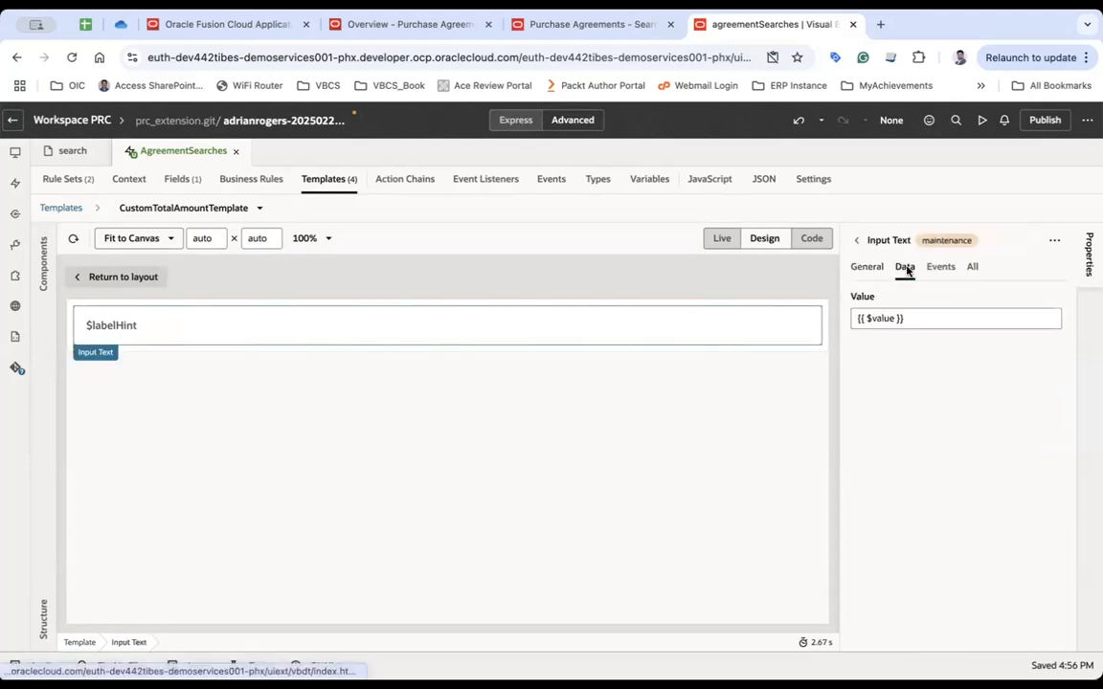
{"action": "left_click", "coordinate": [1053, 296]}
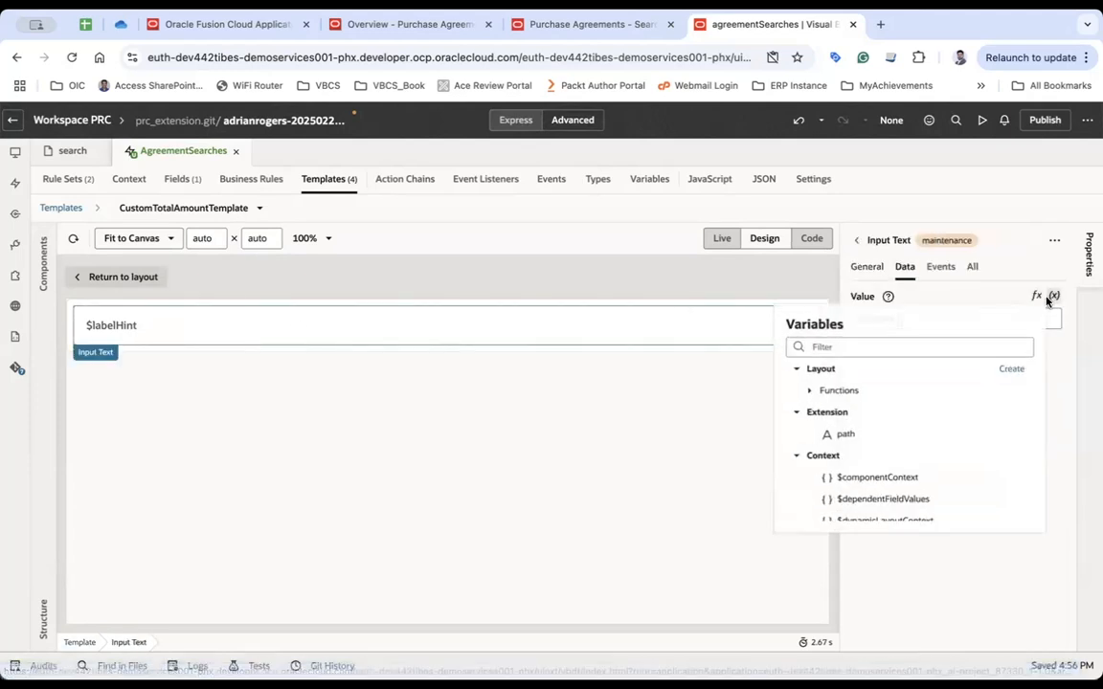
{"action": "left_click", "coordinate": [1021, 270]}
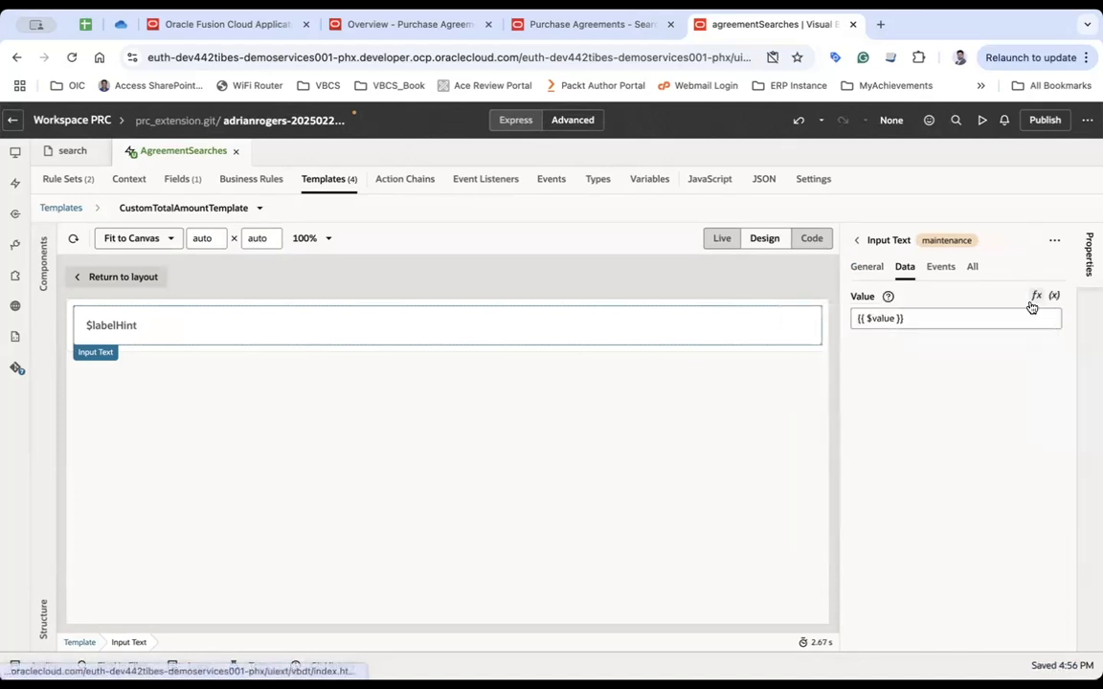
Examine the context variables in the Expression Editor for the Input Text's value, and leave the editor without saving
{"action": "left_click", "coordinate": [1034, 295]}
{"action": "left_click", "coordinate": [503, 256]}
{"action": "key", "text": "super+a"}
{"action": "key", "text": "BackSpace"}
{"action": "scroll", "coordinate": [275, 425], "scroll_direction": "down", "scroll_amount": 5}
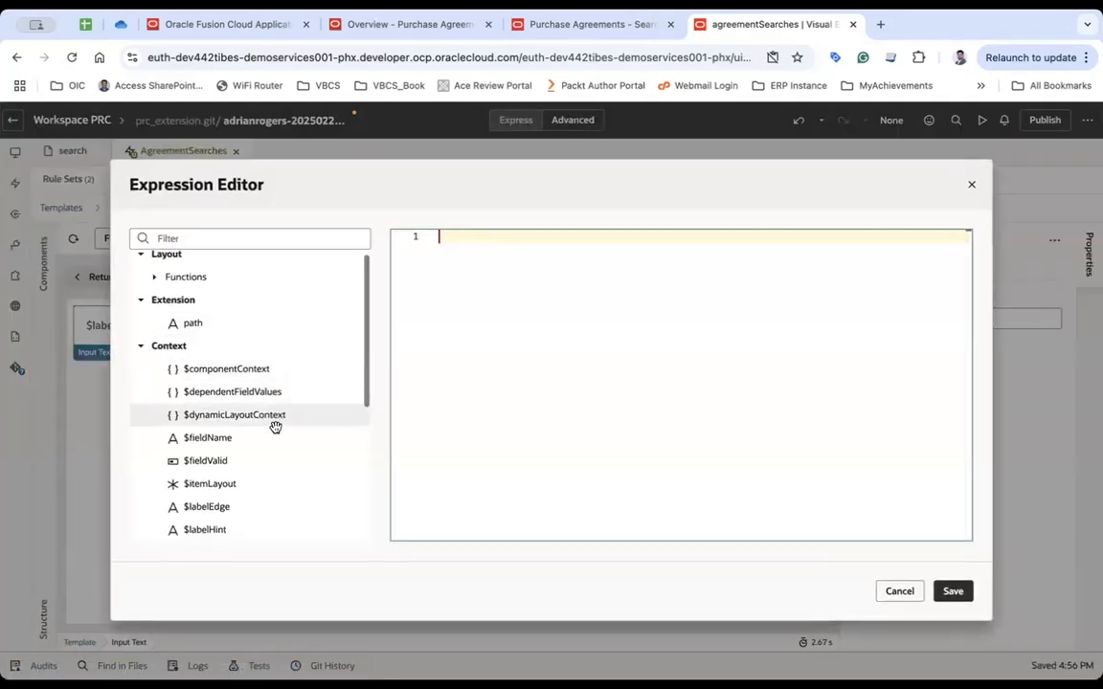
{"action": "scroll", "coordinate": [275, 427], "scroll_direction": "down", "scroll_amount": 4}
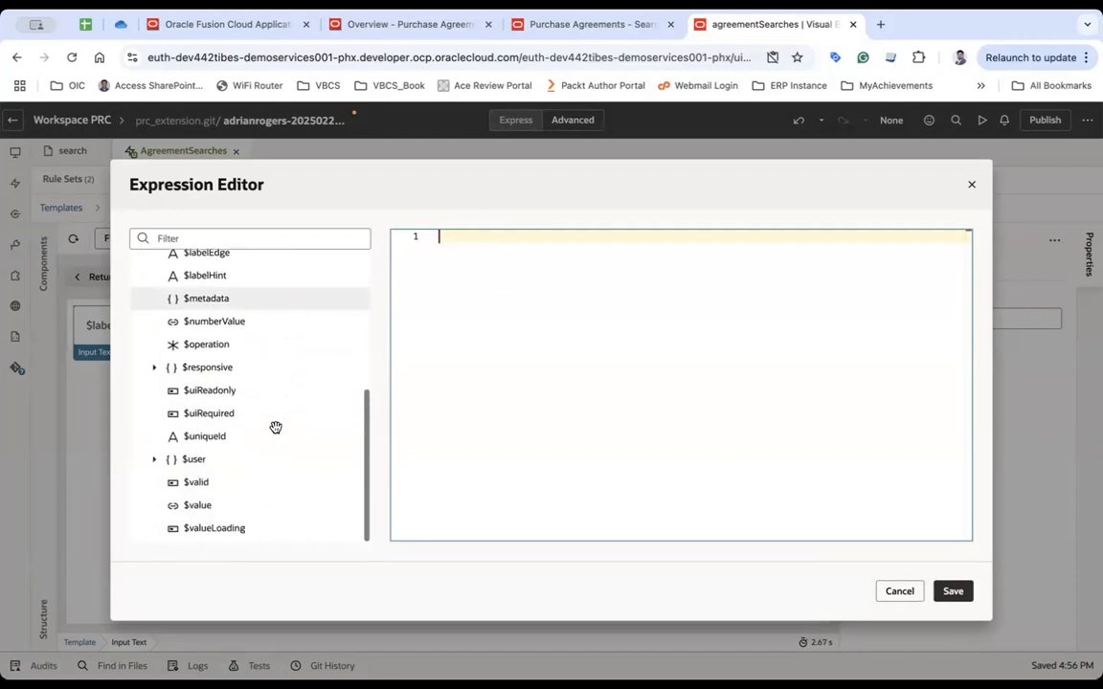
{"action": "scroll", "coordinate": [275, 427], "scroll_direction": "up", "scroll_amount": 7}
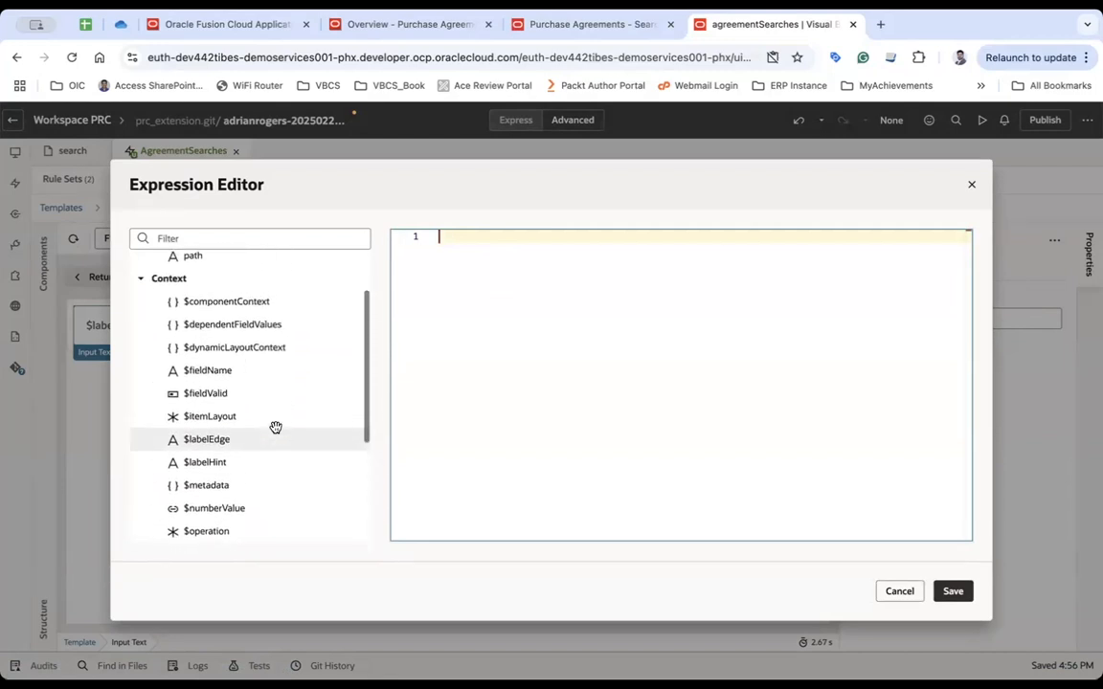
{"action": "scroll", "coordinate": [253, 392], "scroll_direction": "up", "scroll_amount": 2}
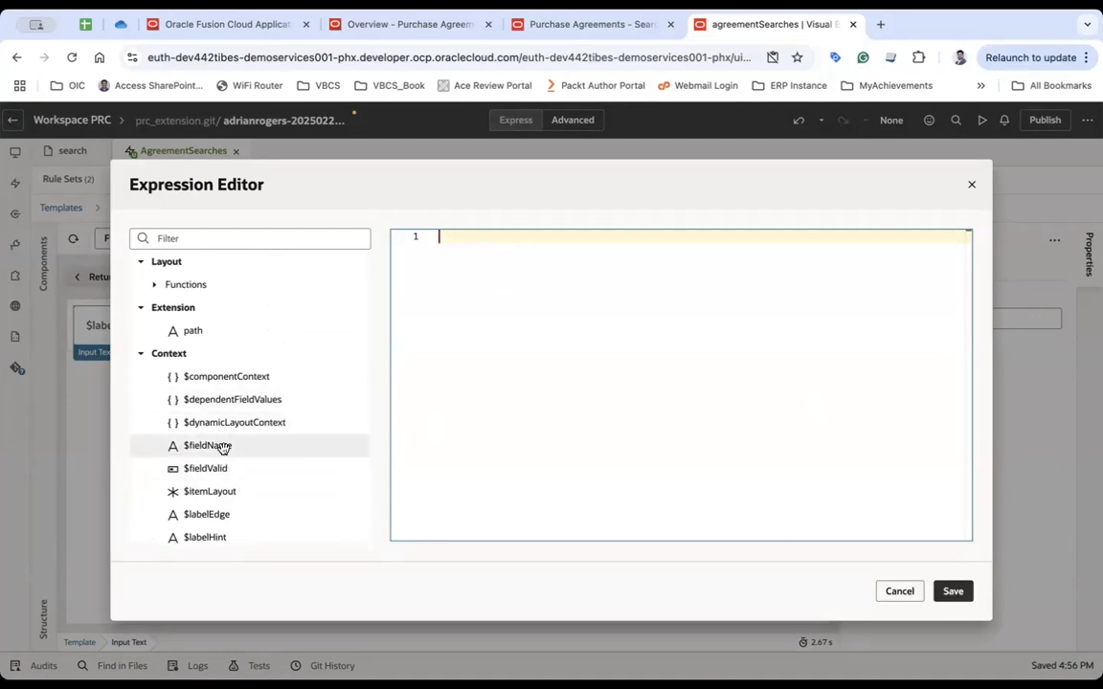
{"action": "left_click", "coordinate": [915, 595]}
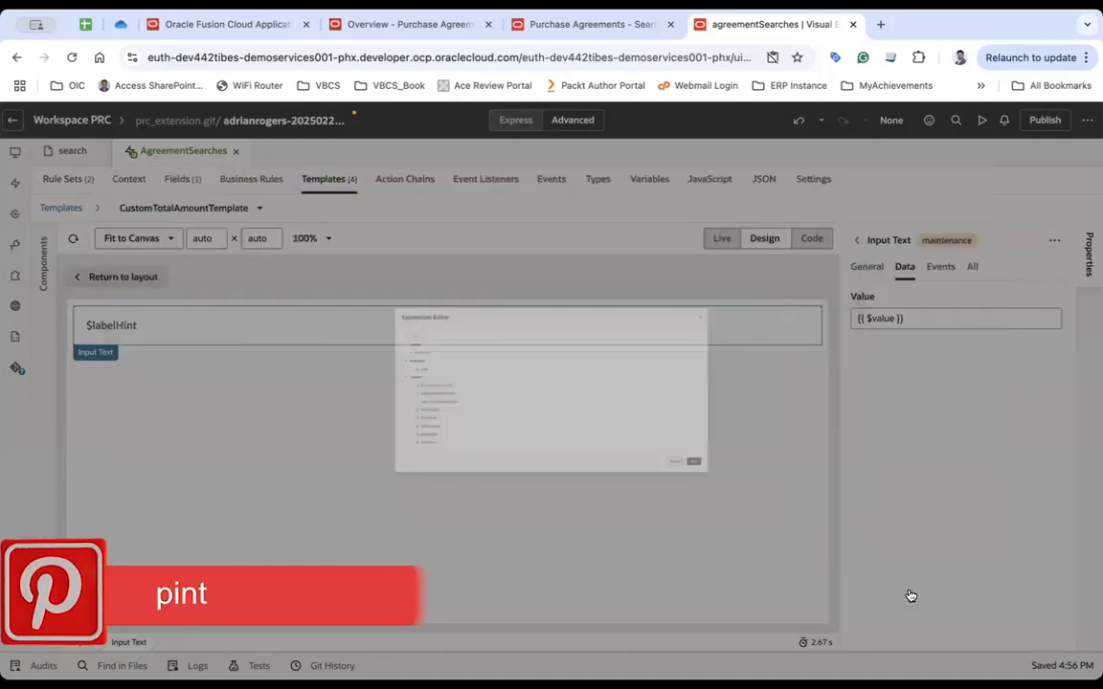
In the agreementHeaderLayout rule set, start a condition on customRule with the AgreementAmount field as its attribute
{"action": "left_click", "coordinate": [67, 179]}
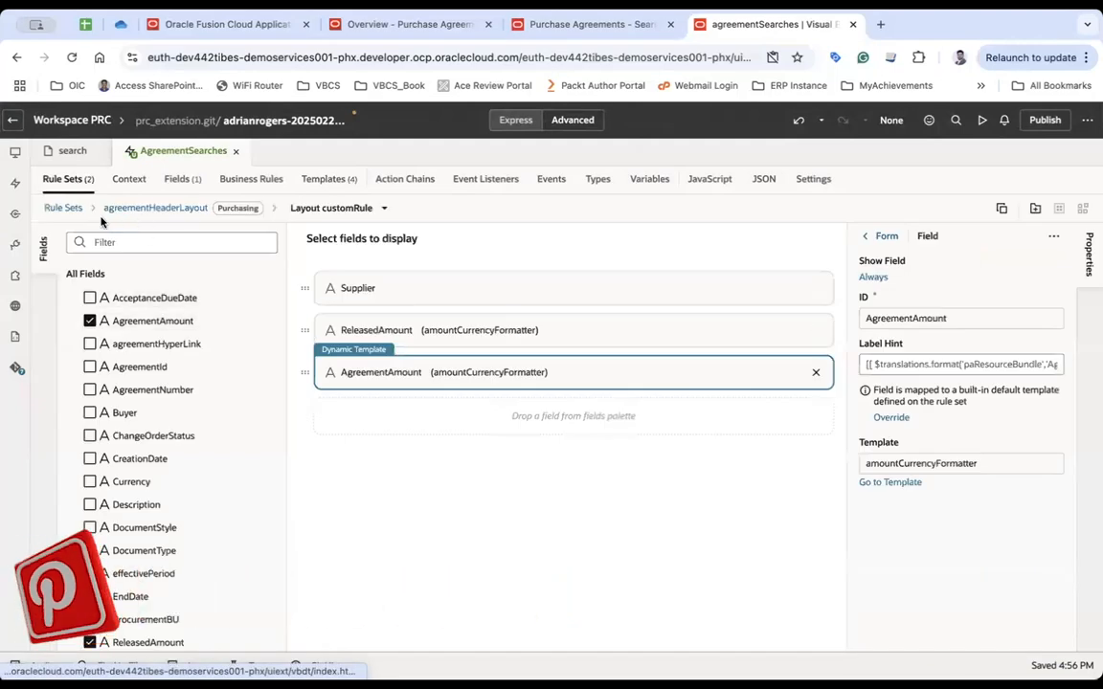
{"action": "left_click", "coordinate": [65, 206]}
{"action": "left_click", "coordinate": [134, 293]}
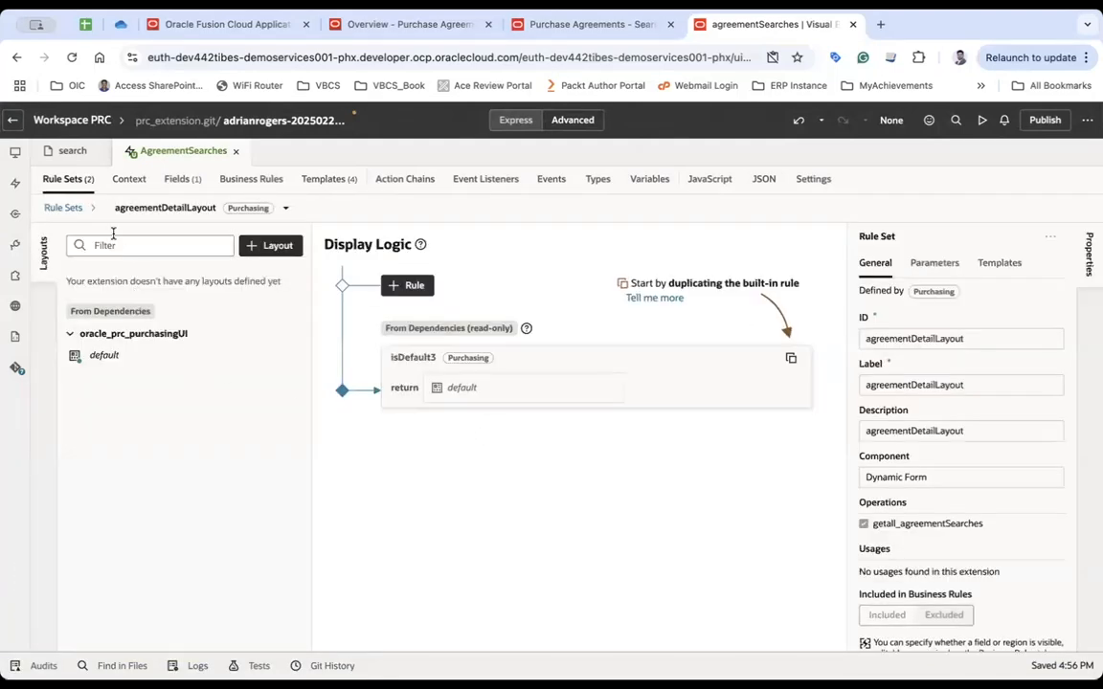
{"action": "left_click", "coordinate": [66, 184]}
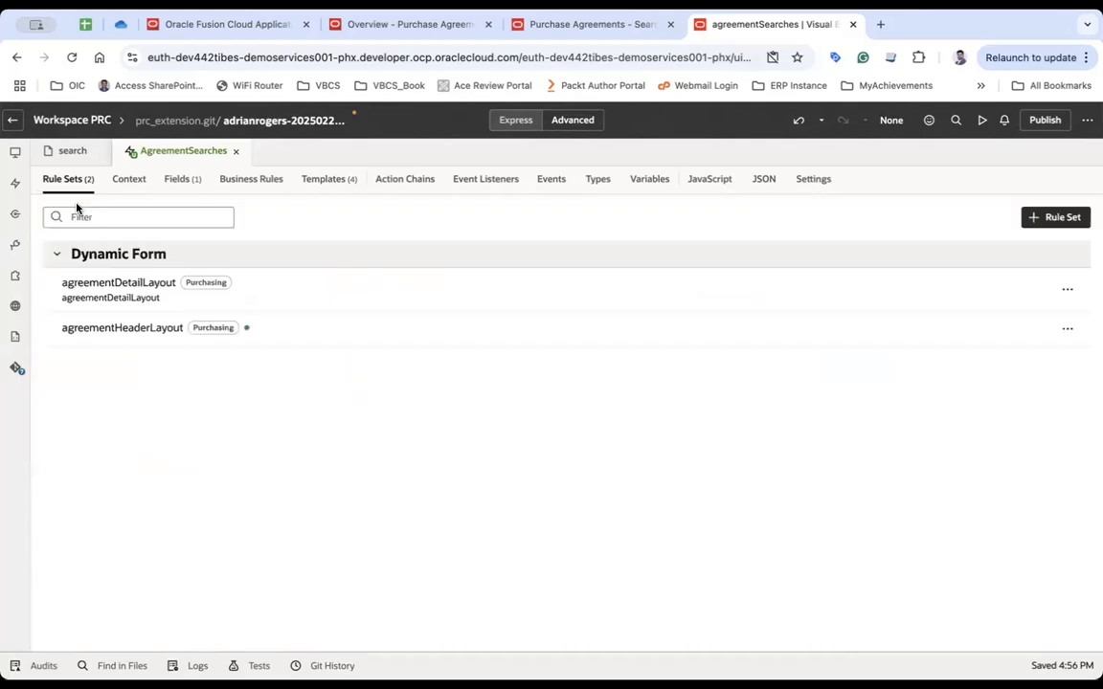
{"action": "left_click", "coordinate": [144, 328]}
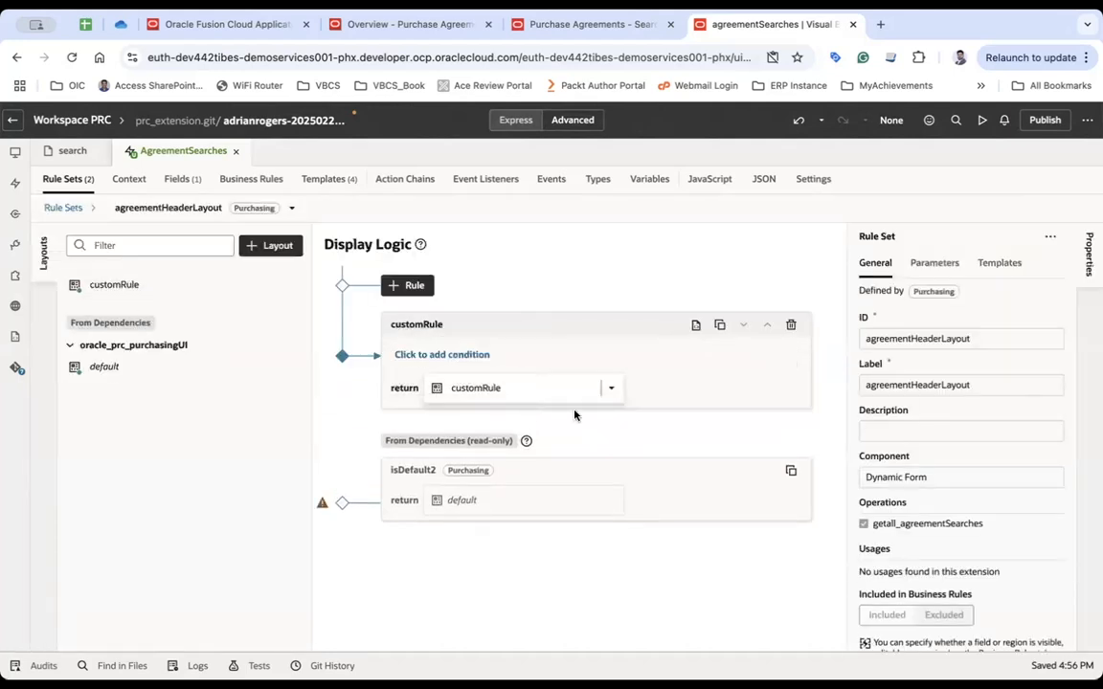
{"action": "left_click", "coordinate": [474, 355]}
{"action": "left_click", "coordinate": [506, 356]}
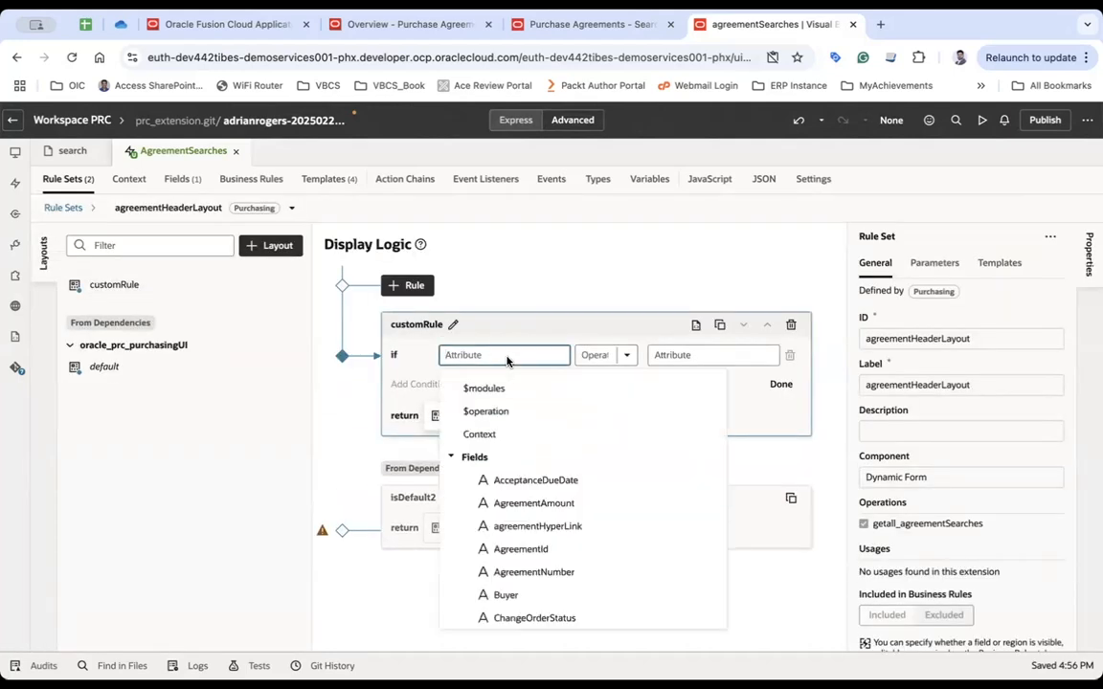
{"action": "type", "text": "agr"}
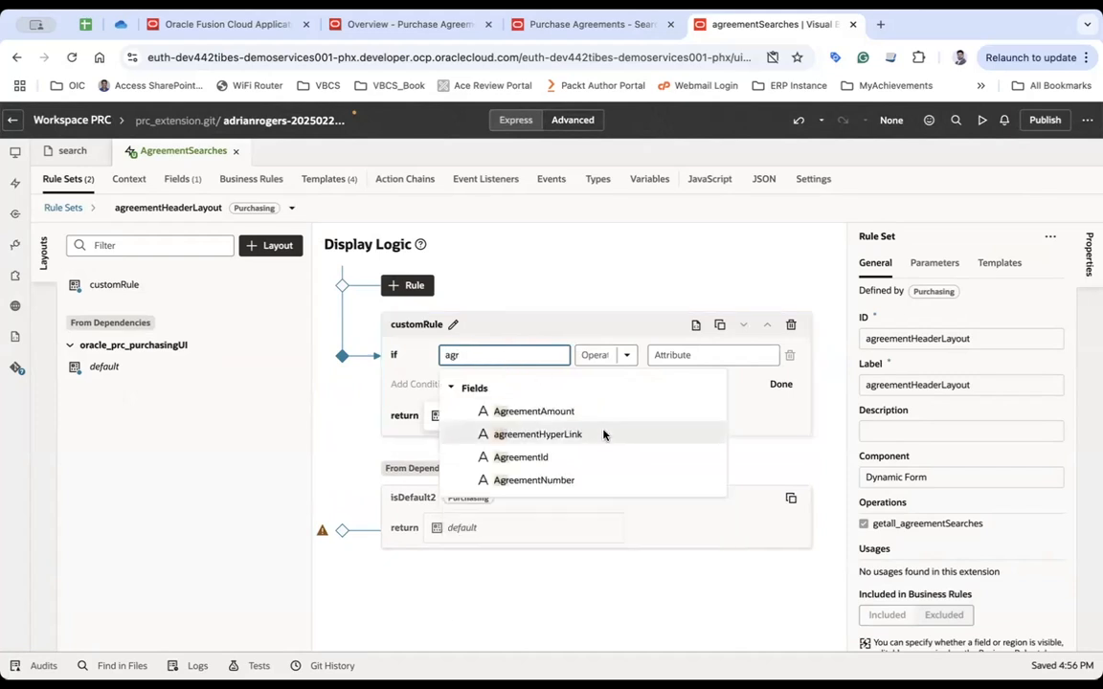
{"action": "left_click", "coordinate": [547, 410]}
{"action": "left_click", "coordinate": [503, 355]}
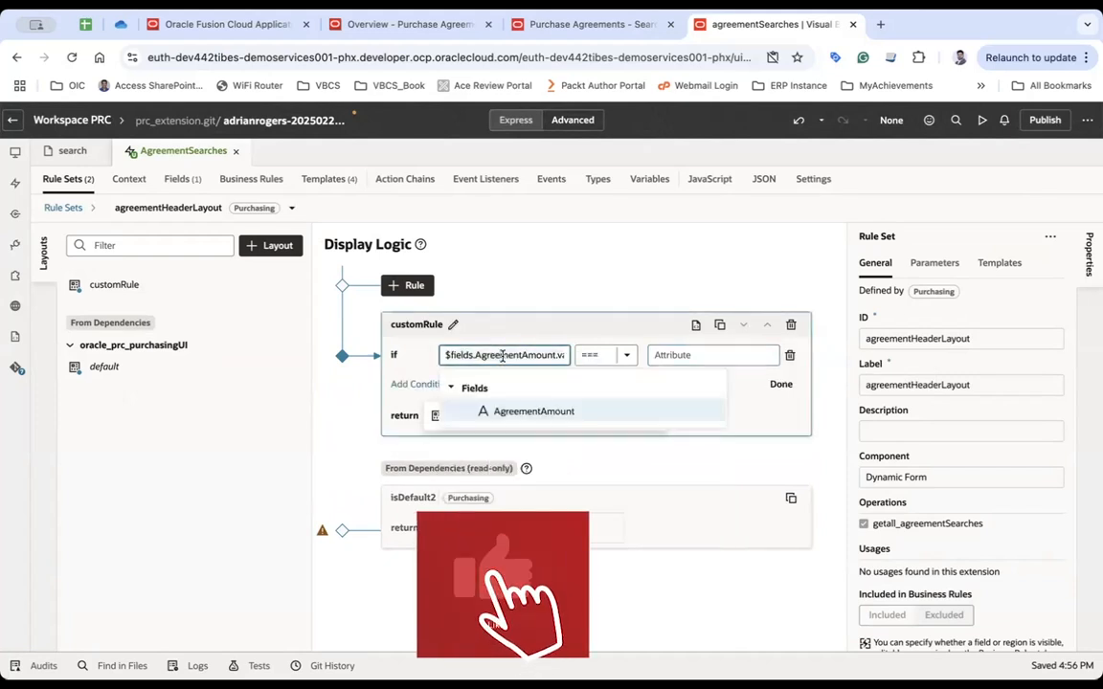